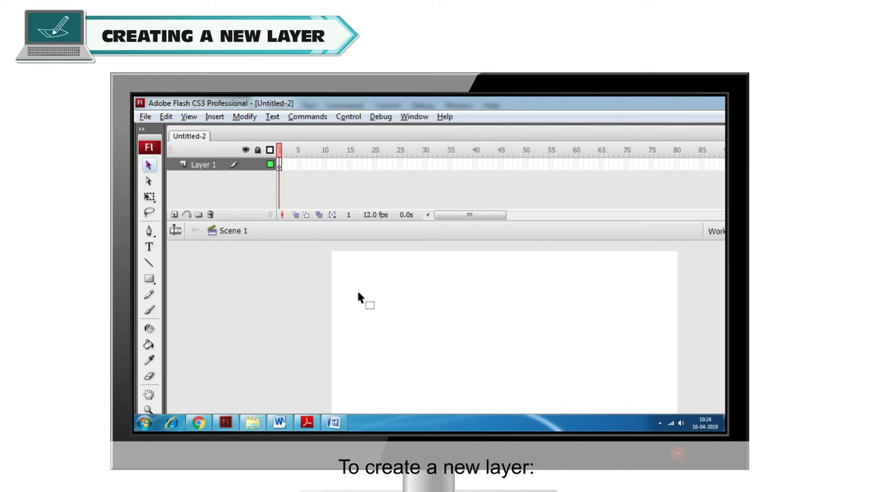
- Insert a new layer, Layer 2, above Layer 1 from the Insert > Timeline menu
{"action": "left_click", "coordinate": [216, 117]}
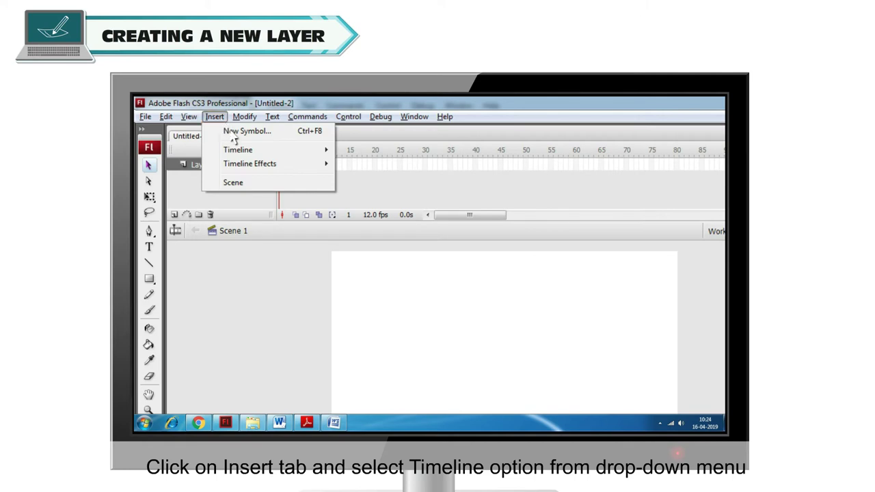
{"action": "mouse_move", "coordinate": [248, 156]}
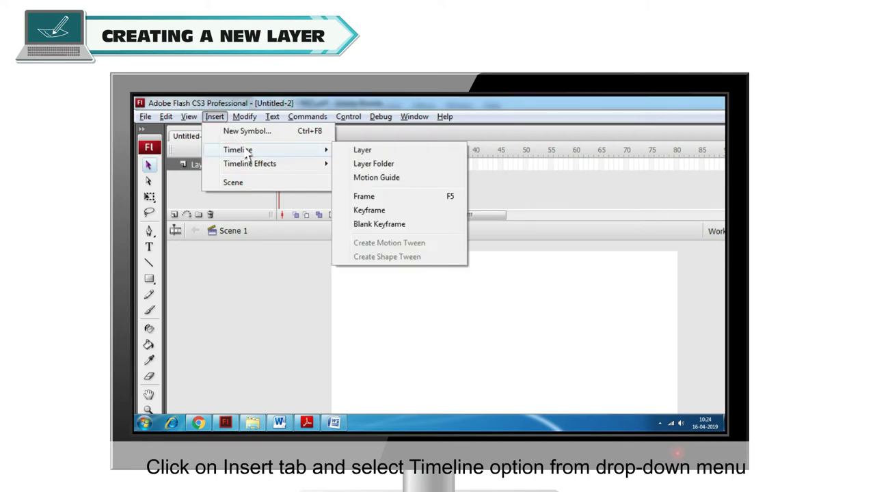
{"action": "left_click", "coordinate": [362, 150]}
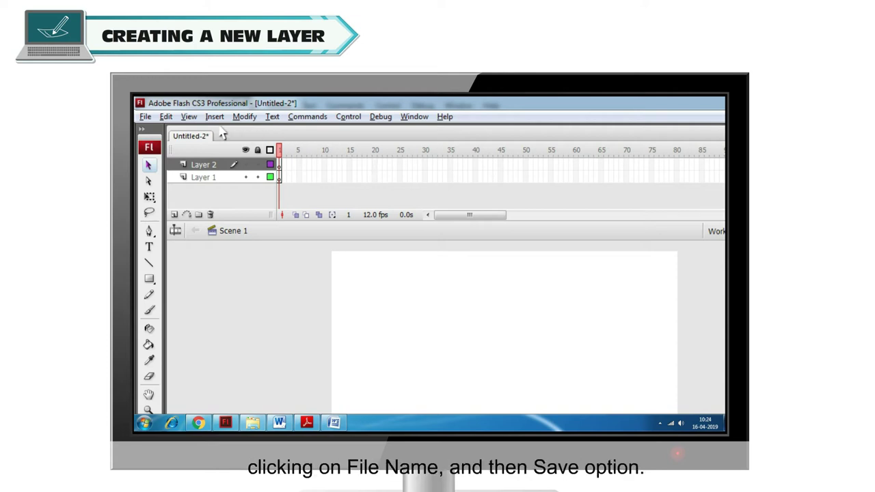
- Save the document to the Desktop under the name 'Flash File'
{"action": "left_click", "coordinate": [145, 117]}
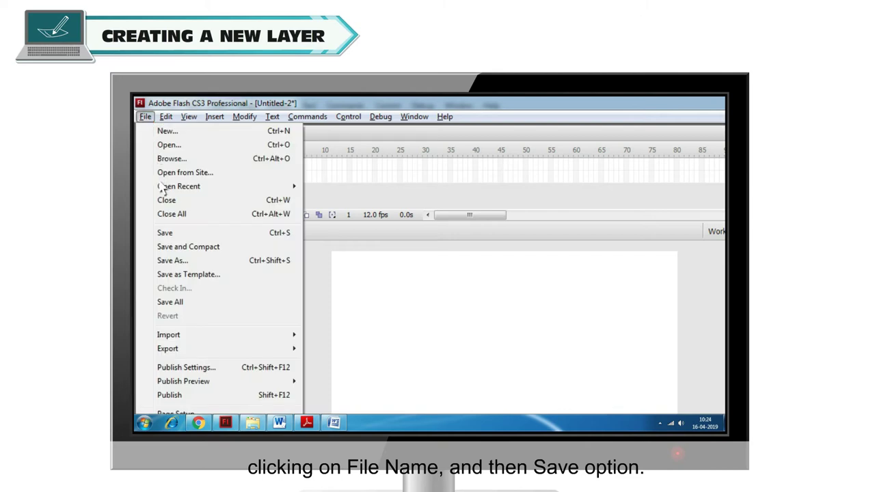
{"action": "left_click", "coordinate": [171, 233]}
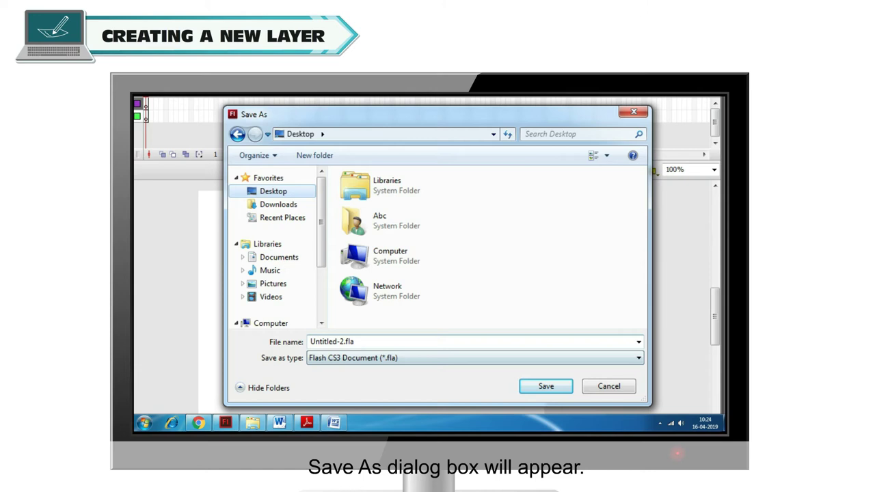
{"action": "left_click", "coordinate": [341, 342]}
{"action": "type", "text": "Flash Fil"}
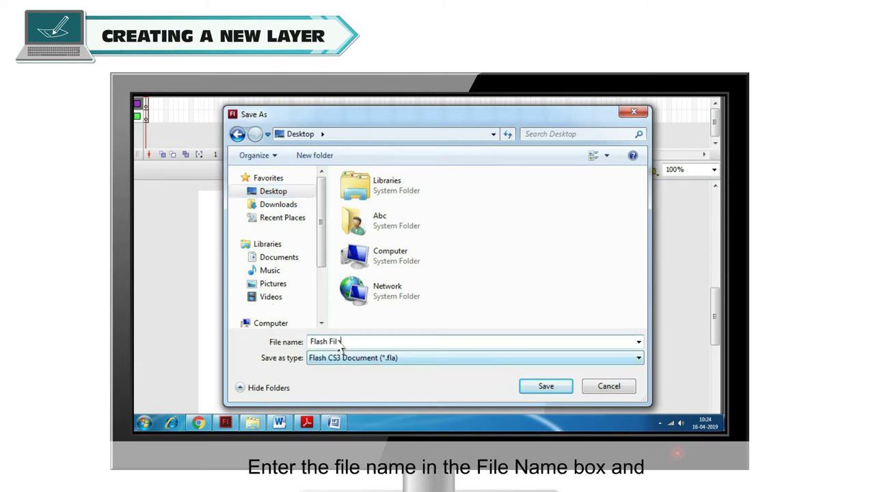
{"action": "type", "text": "e"}
{"action": "key", "text": "ctrl+a"}
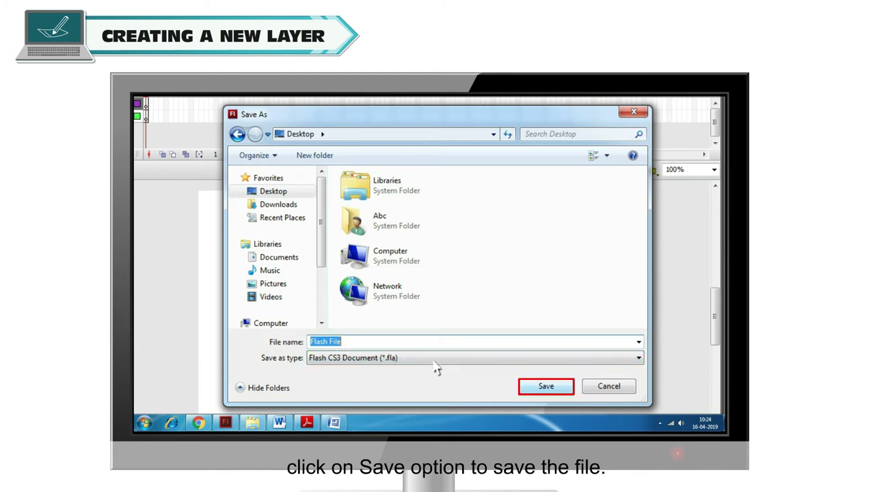
{"action": "left_click", "coordinate": [546, 387]}
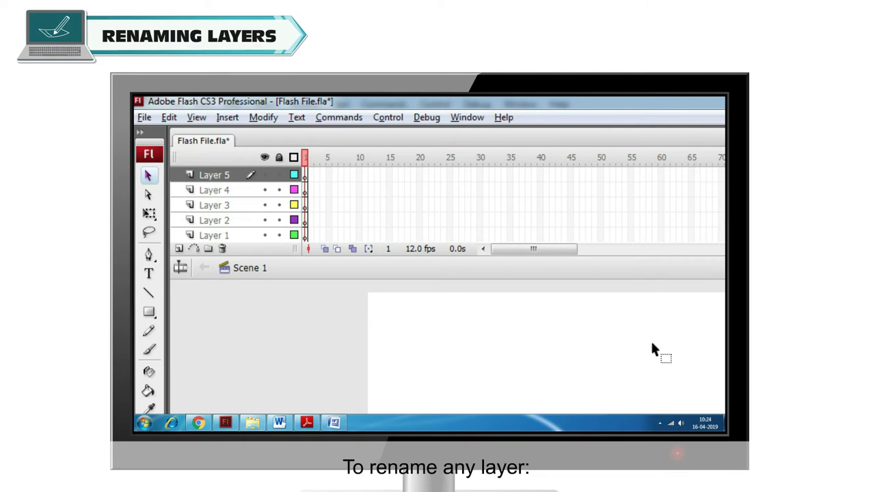
- Rename Layer 3 to 'Mountain'
{"action": "double_click", "coordinate": [225, 205]}
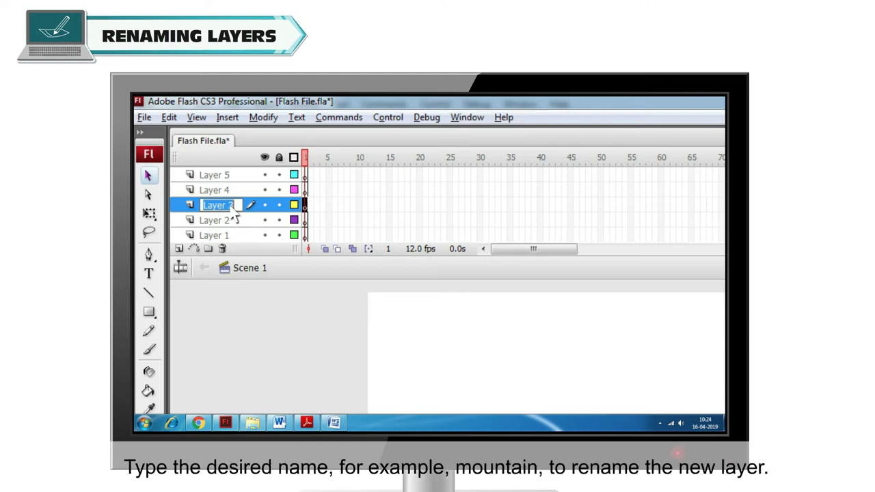
{"action": "type", "text": "Mountain"}
{"action": "key", "text": "Return"}
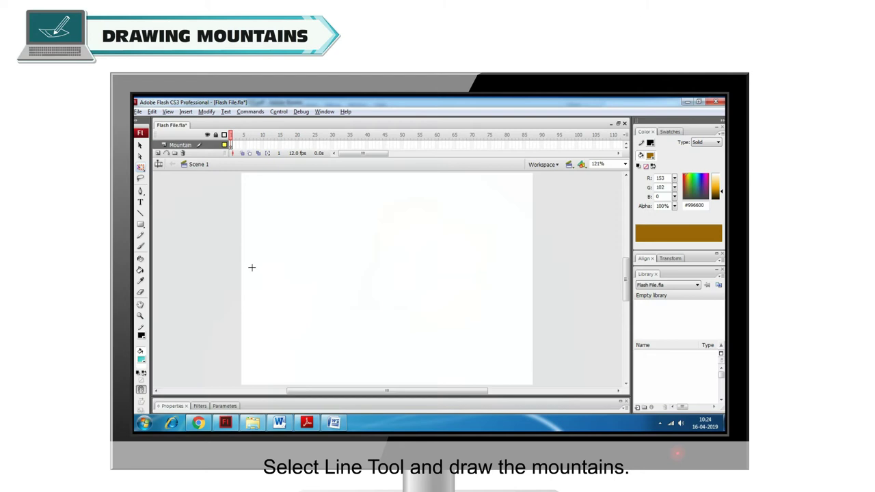
- Draw the three-peaked mountain outline with lines and fill it brown #996600
{"action": "left_click_drag", "start_coordinate": [267, 275], "coordinate": [303, 234]}
{"action": "left_click_drag", "start_coordinate": [304, 234], "coordinate": [351, 275]}
{"action": "left_click_drag", "start_coordinate": [351, 276], "coordinate": [394, 237]}
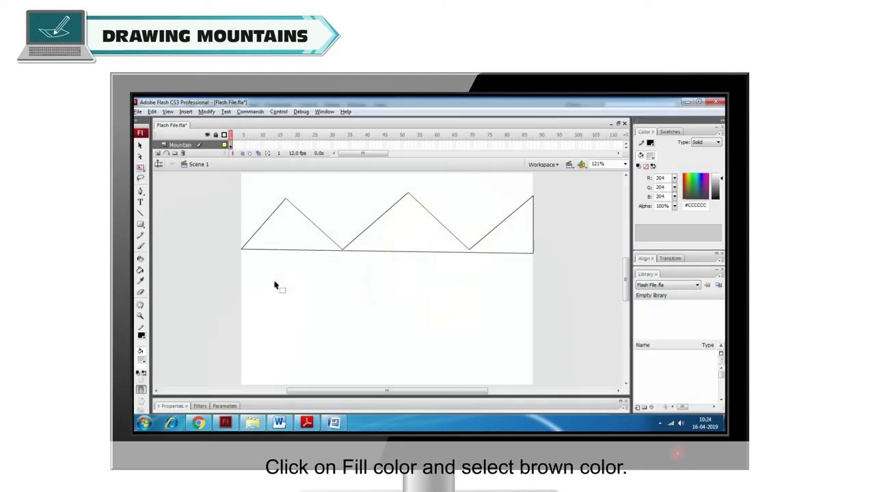
{"action": "left_click", "coordinate": [651, 157]}
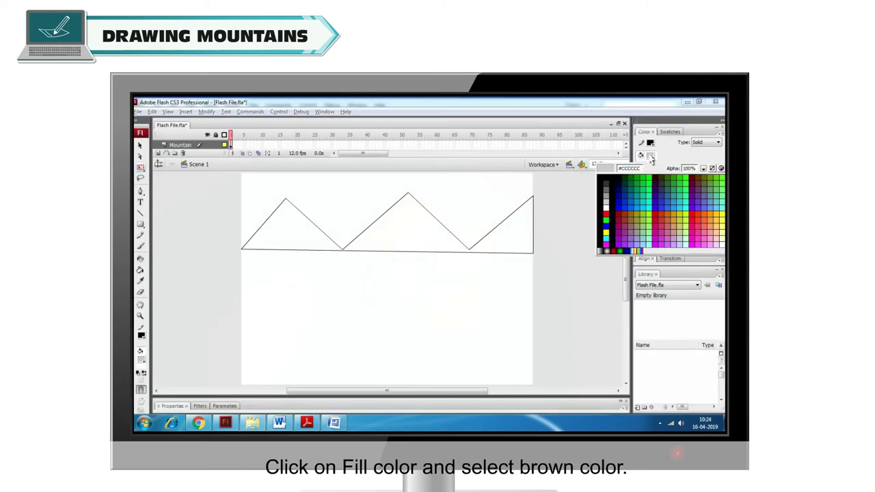
{"action": "left_click", "coordinate": [628, 216]}
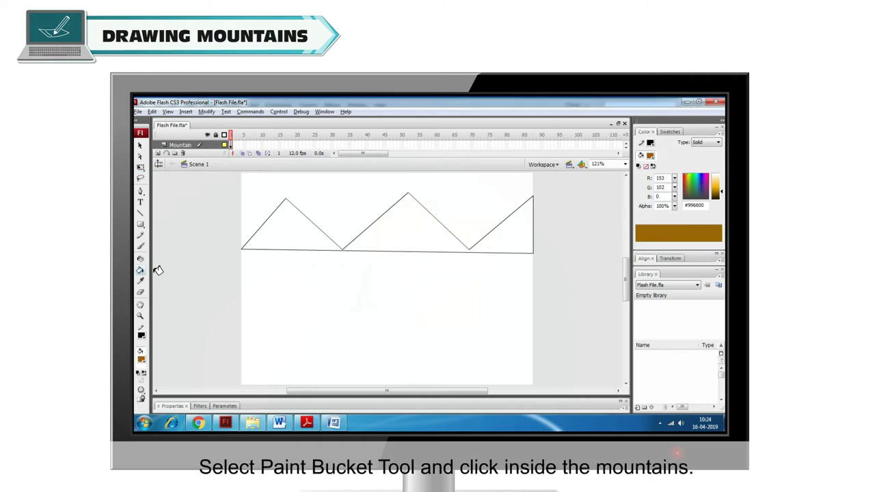
{"action": "left_click", "coordinate": [414, 227]}
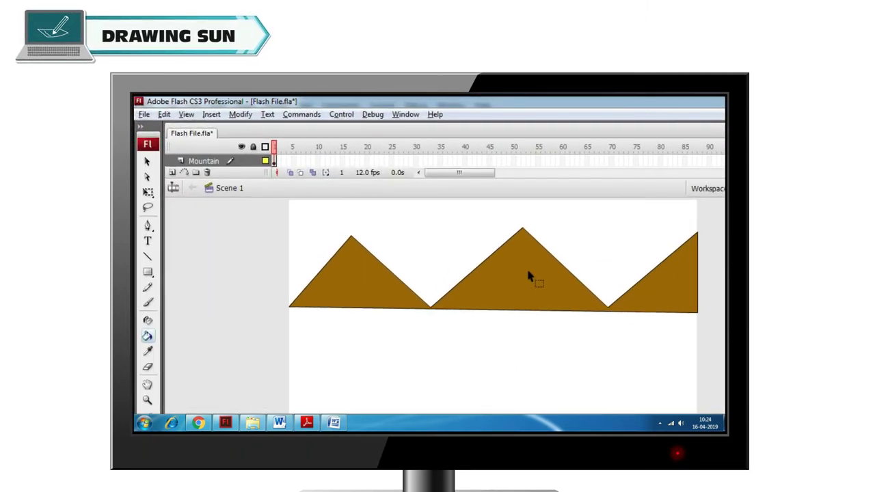
- Add a new layer above Mountain and name it 'Sun'
{"action": "left_click", "coordinate": [188, 176]}
{"action": "double_click", "coordinate": [205, 161]}
{"action": "type", "text": "Sun"}
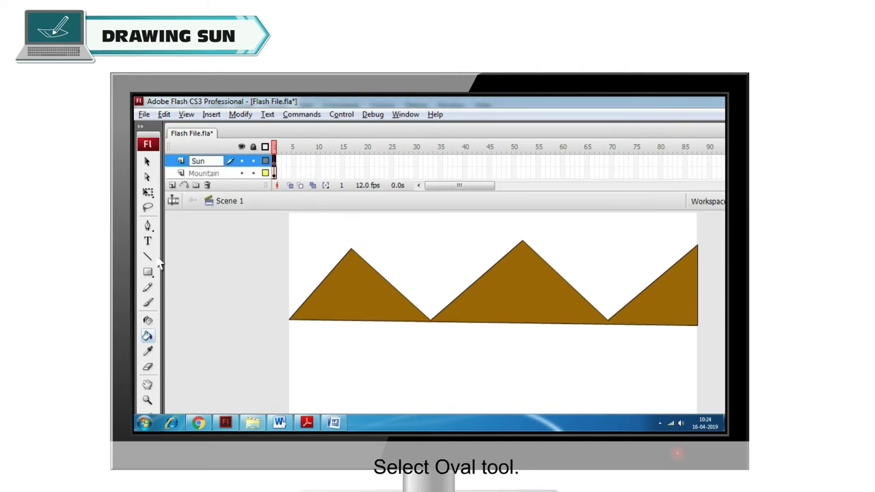
- Draw a circle between the first two peaks and fill it yellow
{"action": "left_click_drag", "start_coordinate": [148, 271], "coordinate": [177, 309]}
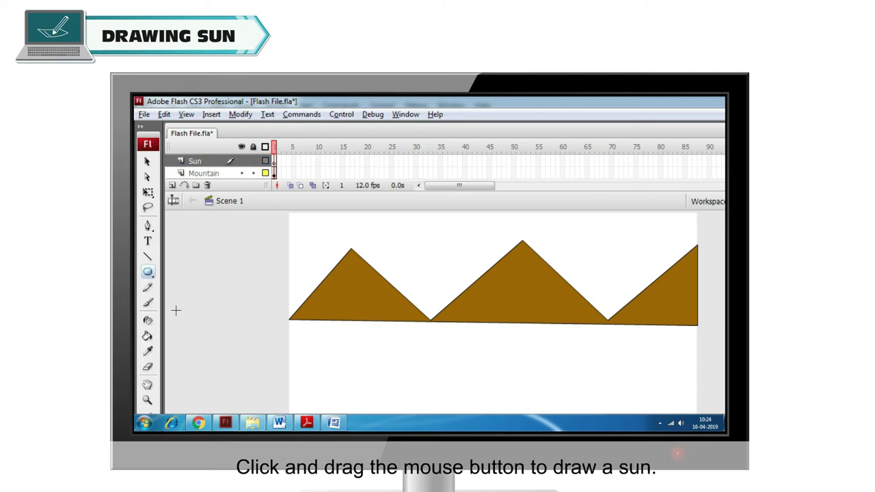
{"action": "left_click_drag", "start_coordinate": [408, 243], "coordinate": [451, 280]}
{"action": "key", "text": "v"}
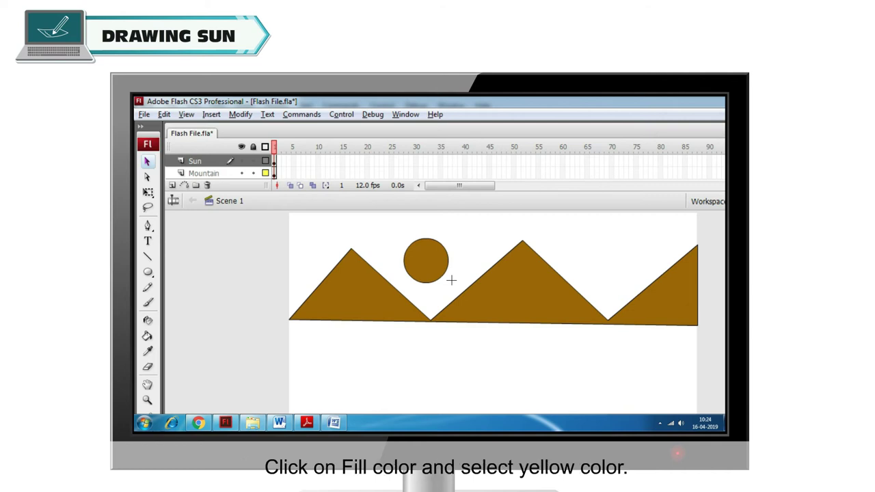
{"action": "left_click", "coordinate": [641, 159]}
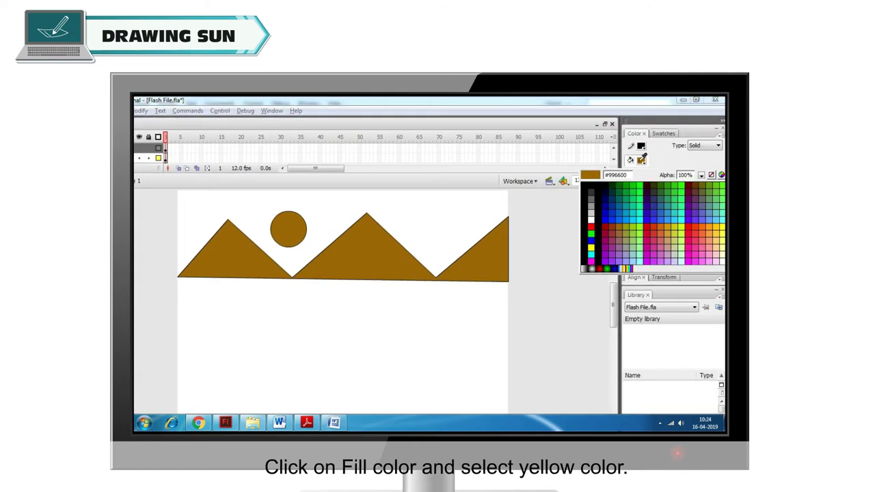
{"action": "left_click", "coordinate": [591, 248]}
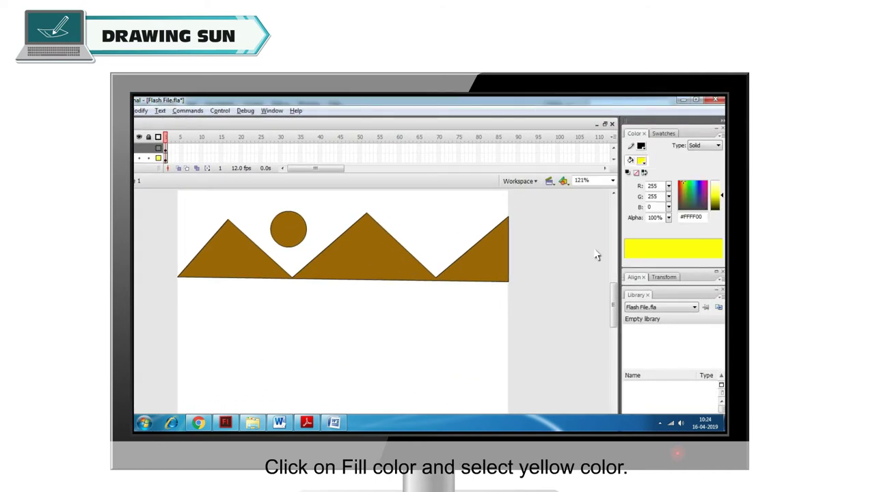
{"action": "left_click", "coordinate": [145, 291]}
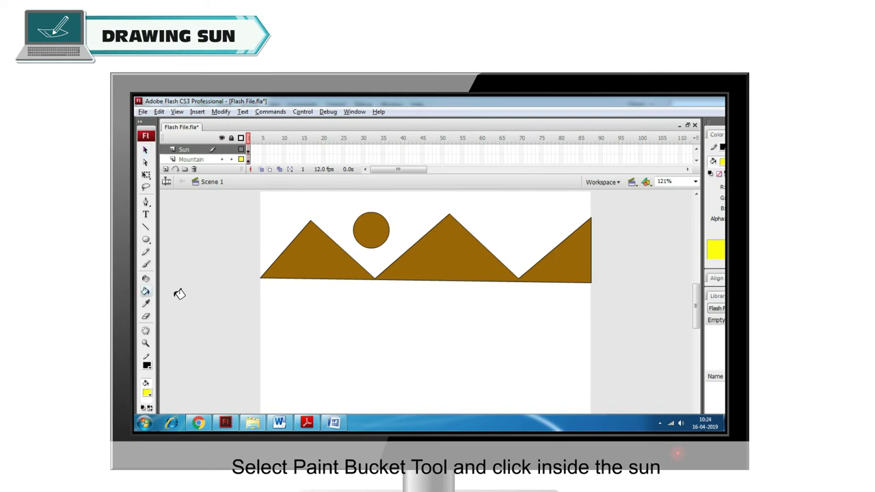
{"action": "left_click", "coordinate": [376, 232]}
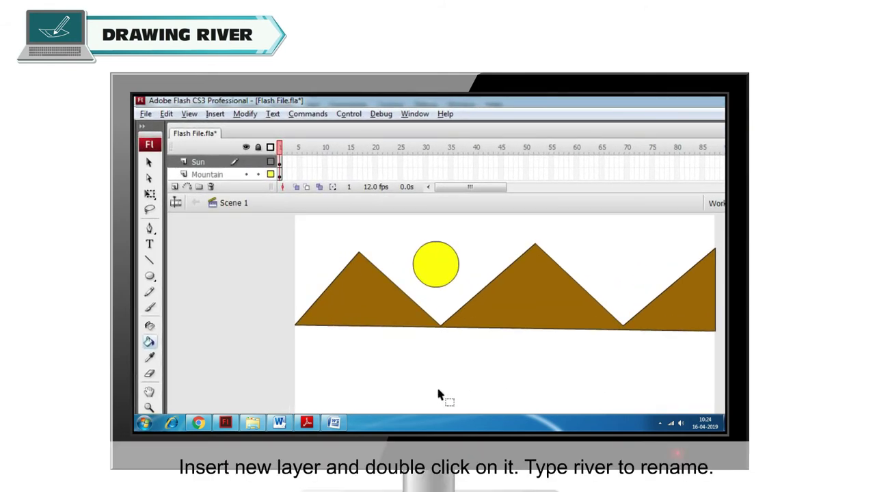
- Add a new layer above Sun and name it 'River'
{"action": "left_click", "coordinate": [175, 187]}
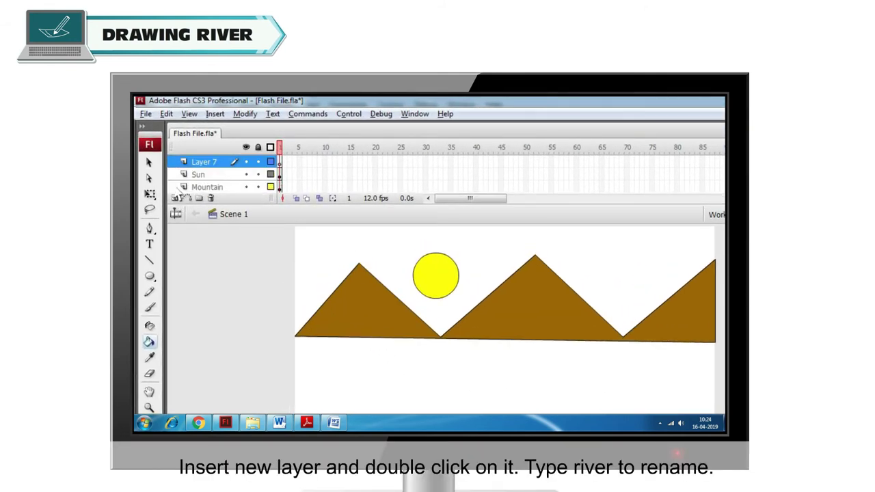
{"action": "double_click", "coordinate": [204, 163]}
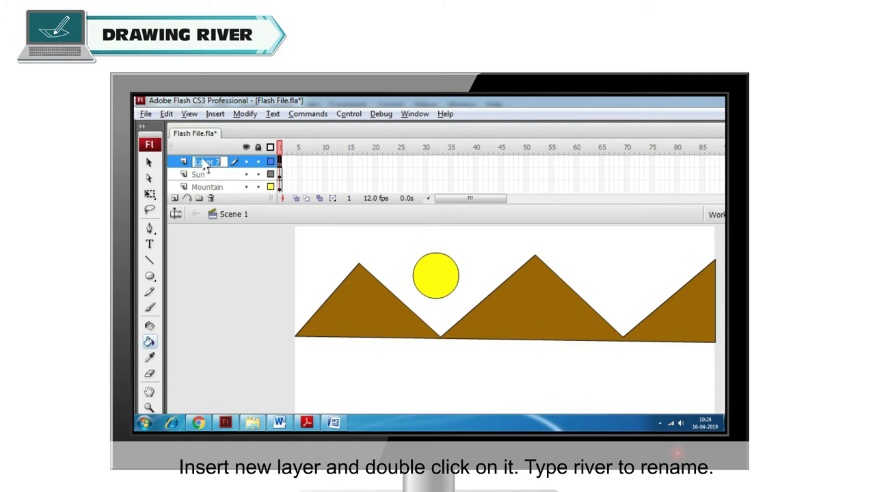
{"action": "type", "text": "River"}
{"action": "key", "text": "Return"}
{"action": "key", "text": "v"}
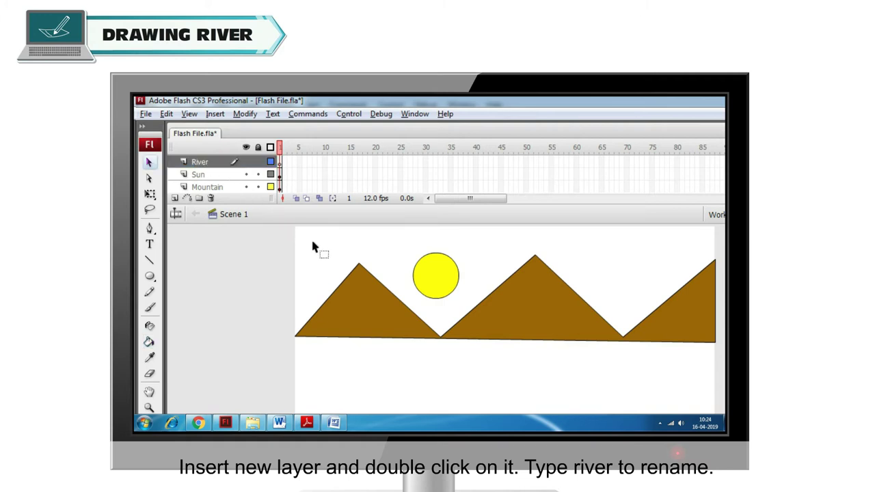
- Draw a wavy river below the mountains with the Pencil and fill it blue
{"action": "left_click", "coordinate": [150, 292]}
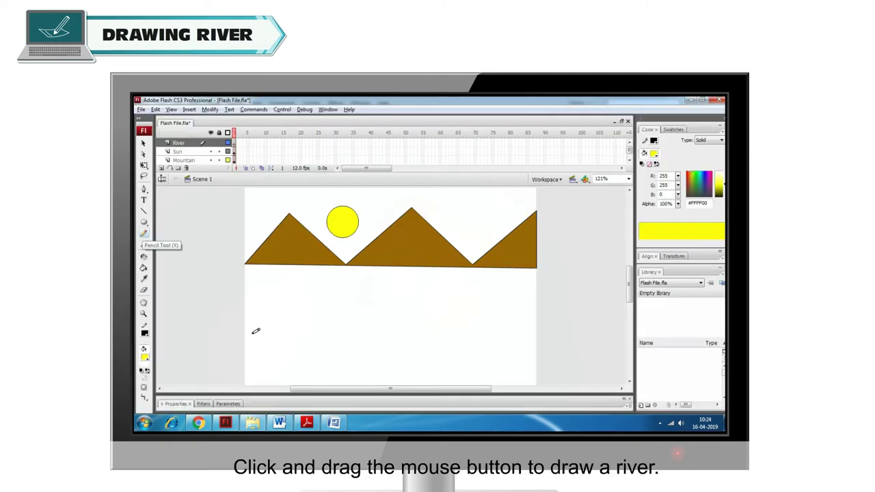
{"action": "left_click_drag", "start_coordinate": [254, 334], "coordinate": [365, 298]}
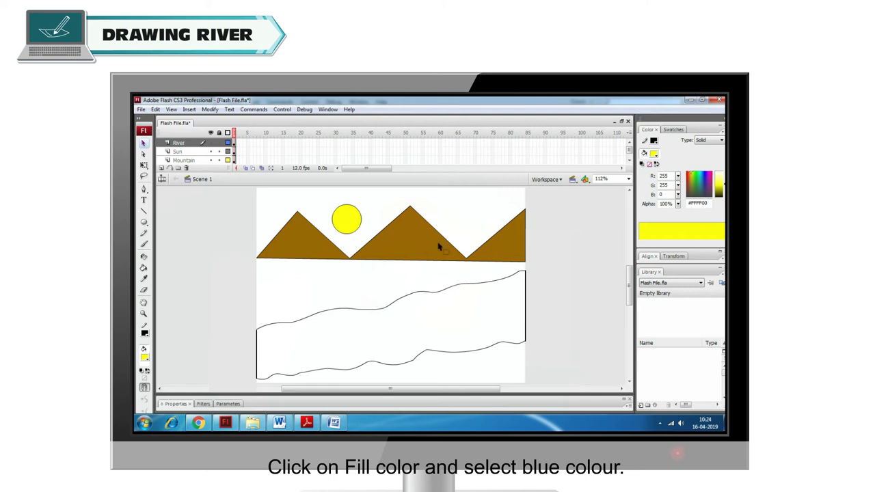
{"action": "left_click", "coordinate": [654, 154]}
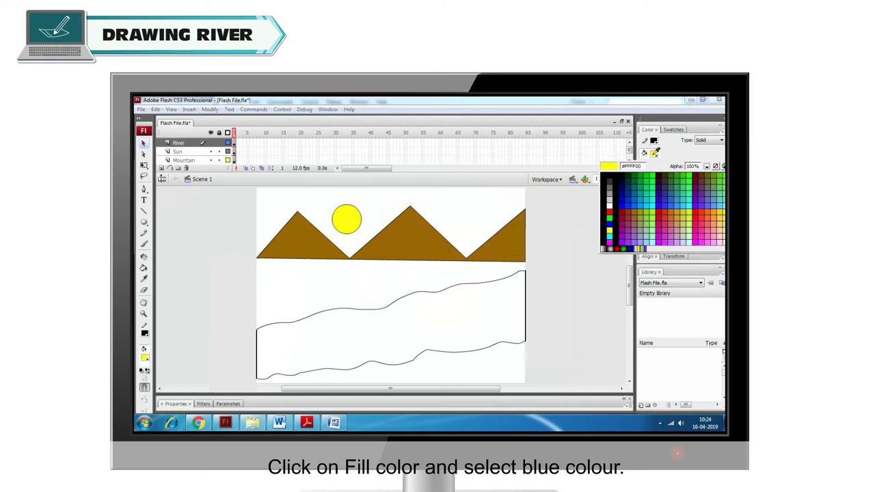
{"action": "left_click", "coordinate": [644, 205]}
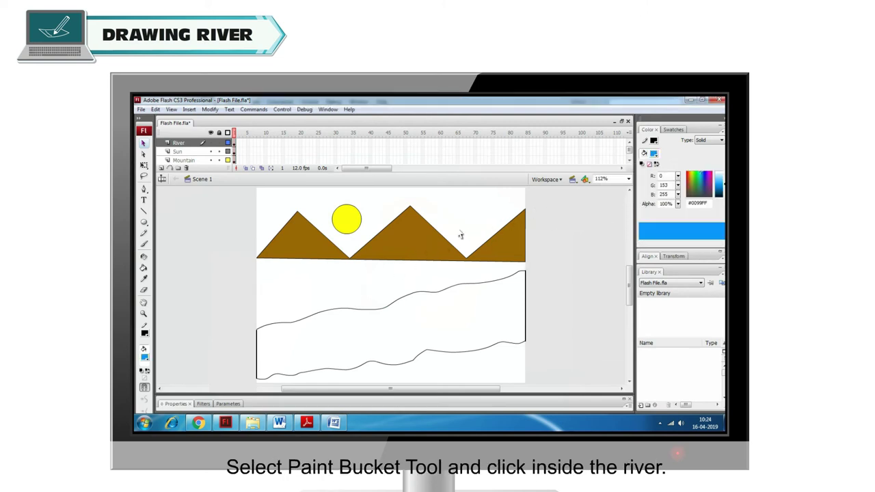
{"action": "left_click", "coordinate": [143, 268]}
{"action": "left_click", "coordinate": [398, 336]}
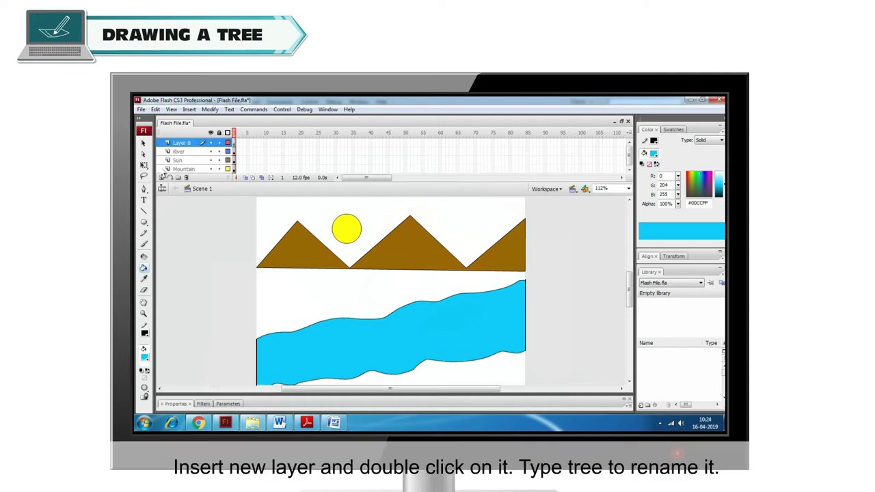
- Add a new layer above River and name it 'Tree'
{"action": "left_click", "coordinate": [161, 167]}
{"action": "double_click", "coordinate": [180, 143]}
{"action": "type", "text": "Tree"}
{"action": "key", "text": "Return"}
- Draw the tree trunk with the Pencil and fill it brown
{"action": "left_click", "coordinate": [144, 232]}
{"action": "left_click_drag", "start_coordinate": [288, 272], "coordinate": [276, 324]}
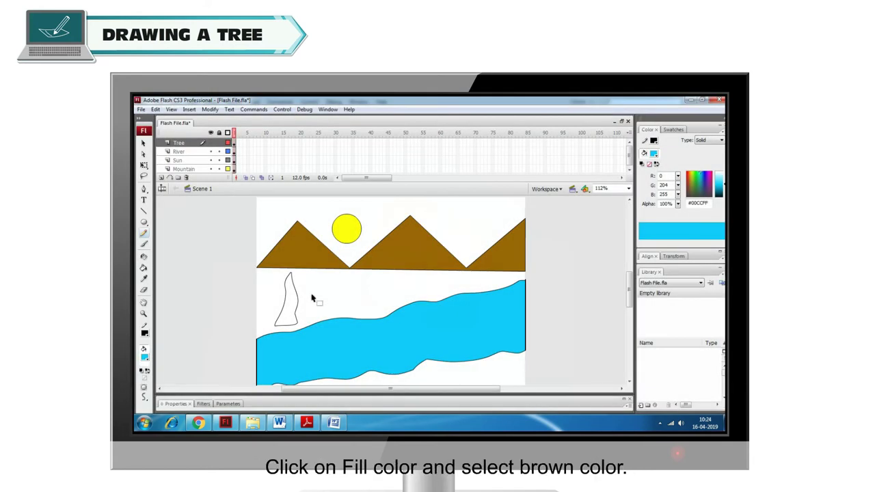
{"action": "left_click", "coordinate": [654, 153]}
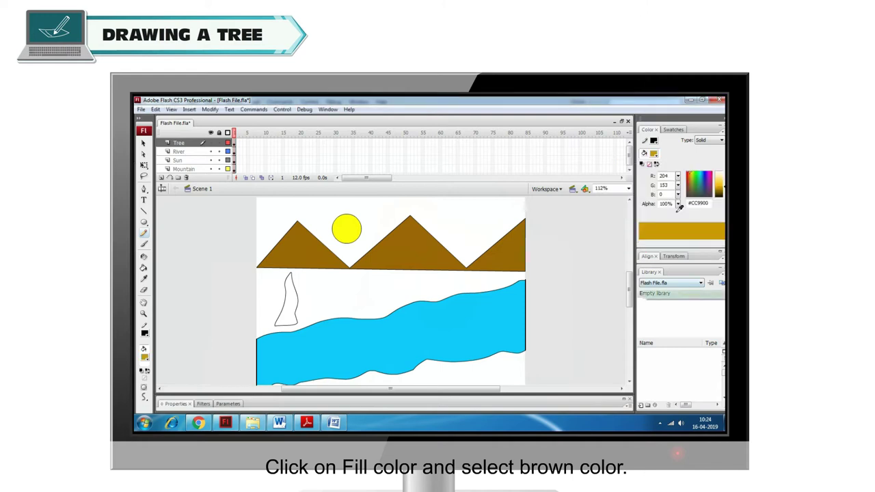
{"action": "left_click", "coordinate": [677, 210]}
{"action": "left_click", "coordinate": [143, 268]}
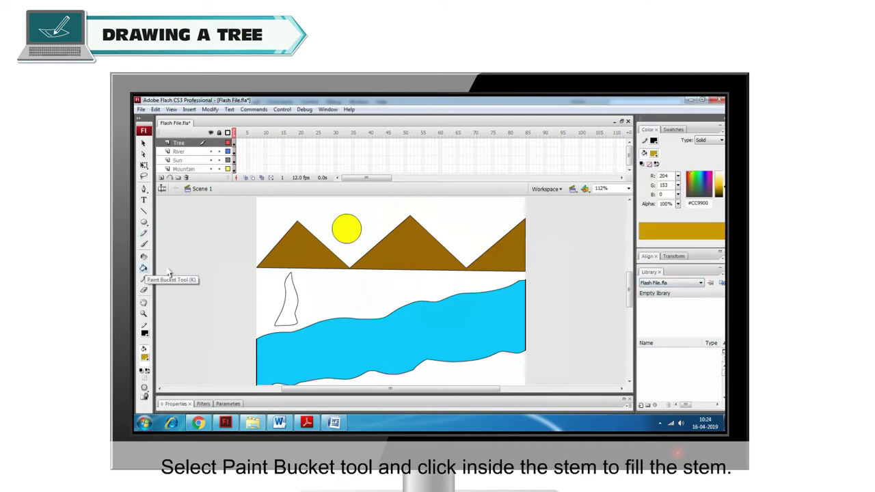
{"action": "left_click", "coordinate": [288, 294]}
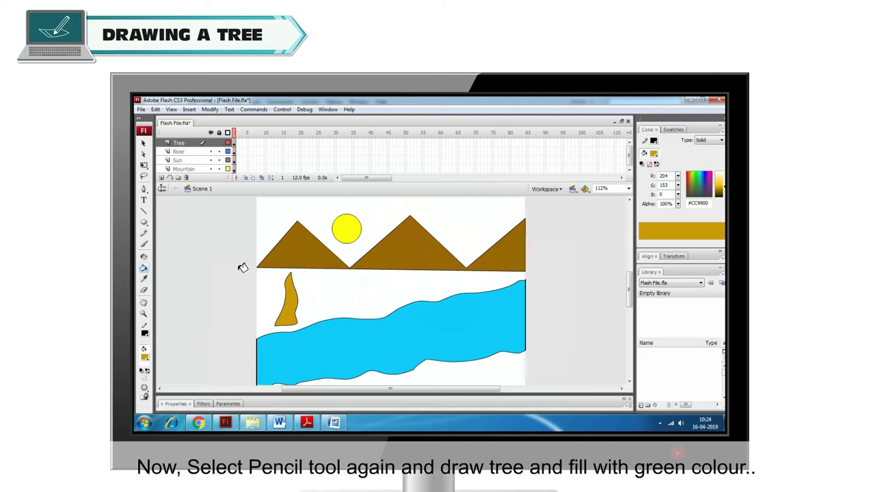
- Draw a cloud-like crown above the trunk and fill it green
{"action": "left_click", "coordinate": [144, 233]}
{"action": "mouse_move", "coordinate": [283, 286]}
{"action": "left_mouse_down"}
{"action": "mouse_move", "coordinate": [294, 260]}
{"action": "mouse_move", "coordinate": [282, 287]}
{"action": "left_mouse_up"}
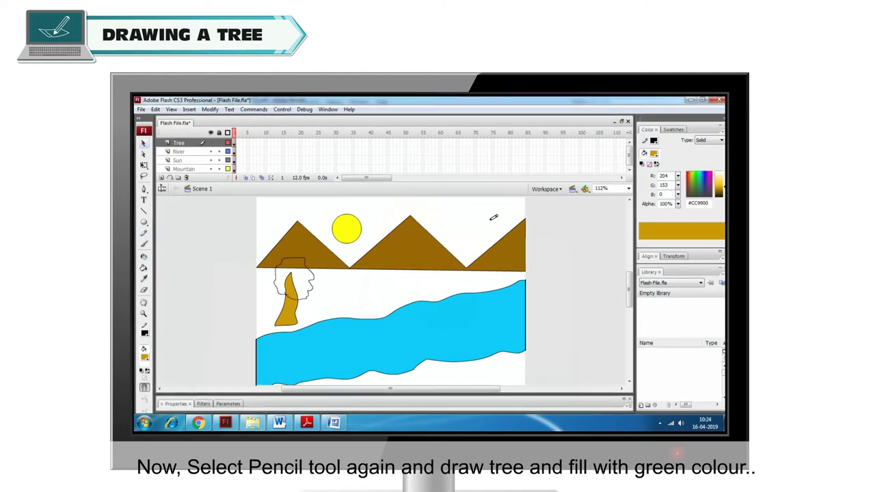
{"action": "left_click", "coordinate": [654, 153]}
{"action": "left_click", "coordinate": [608, 166]}
{"action": "key", "text": "k"}
{"action": "left_click", "coordinate": [306, 274]}
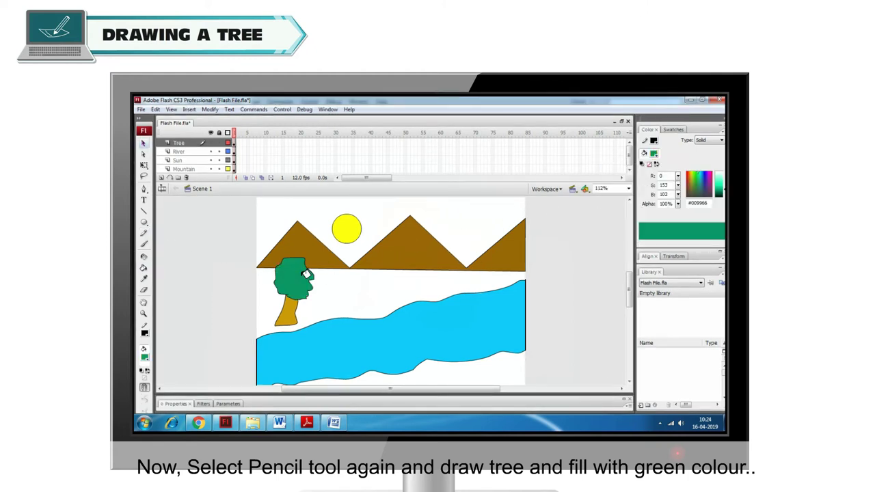
{"action": "key", "text": "v"}
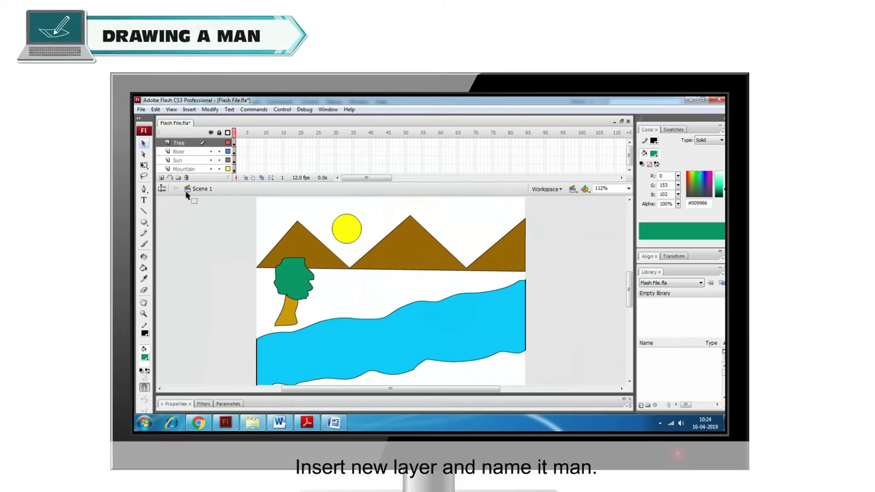
- Add a new layer above Tree and name it 'Man'
{"action": "left_click", "coordinate": [162, 178]}
{"action": "type", "text": "Man"}
{"action": "key", "text": "Return"}
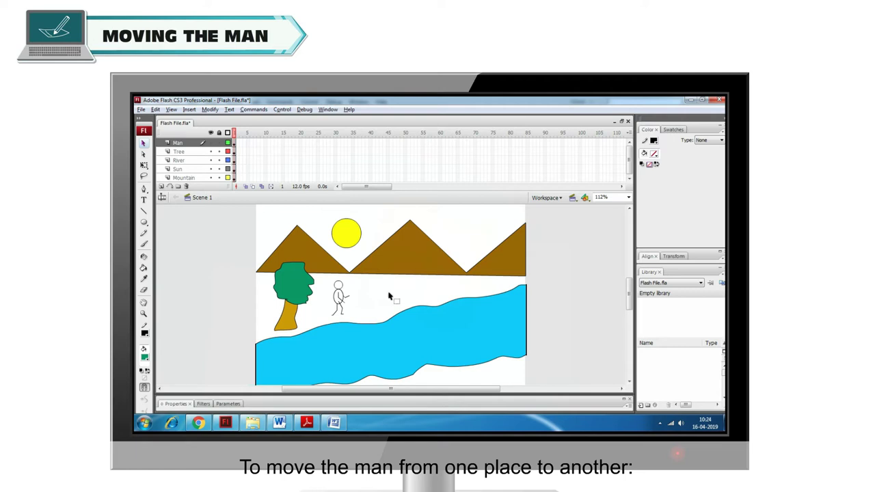
- Keyframe frame 50 with the man moved right, tween frames 1-50, and preview
{"action": "left_click_drag", "start_coordinate": [325, 280], "coordinate": [355, 323]}
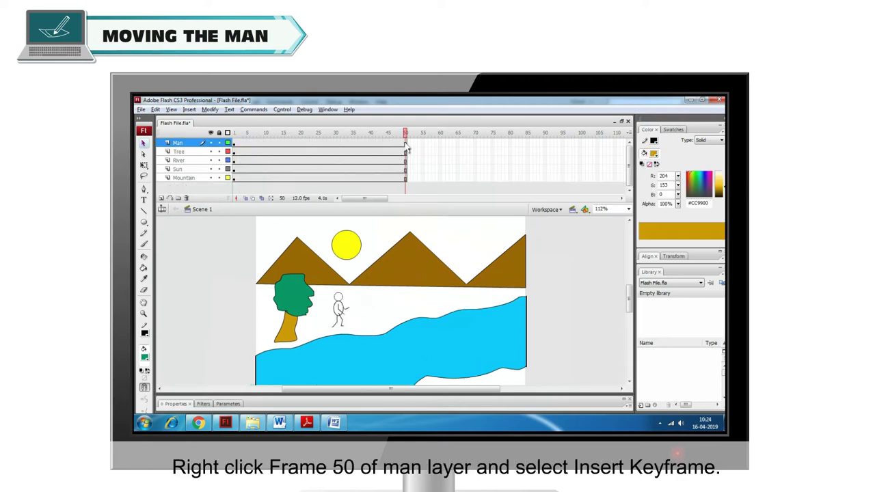
{"action": "right_click", "coordinate": [404, 144]}
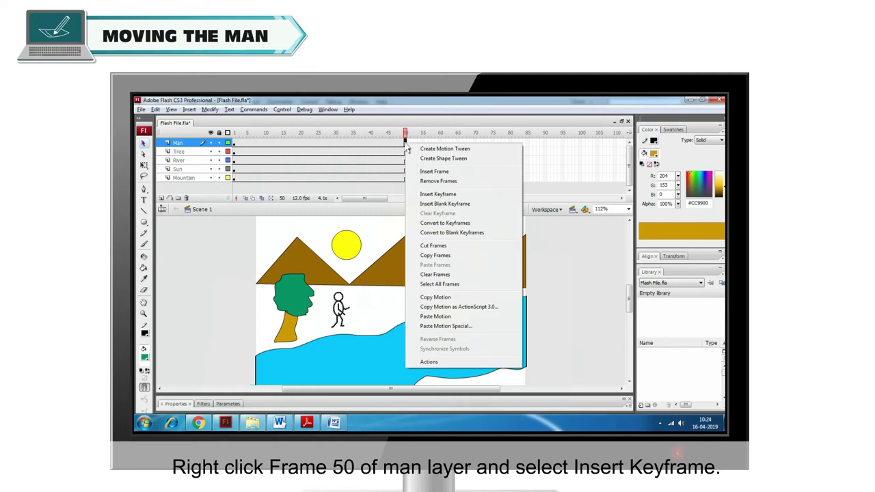
{"action": "left_click", "coordinate": [438, 194]}
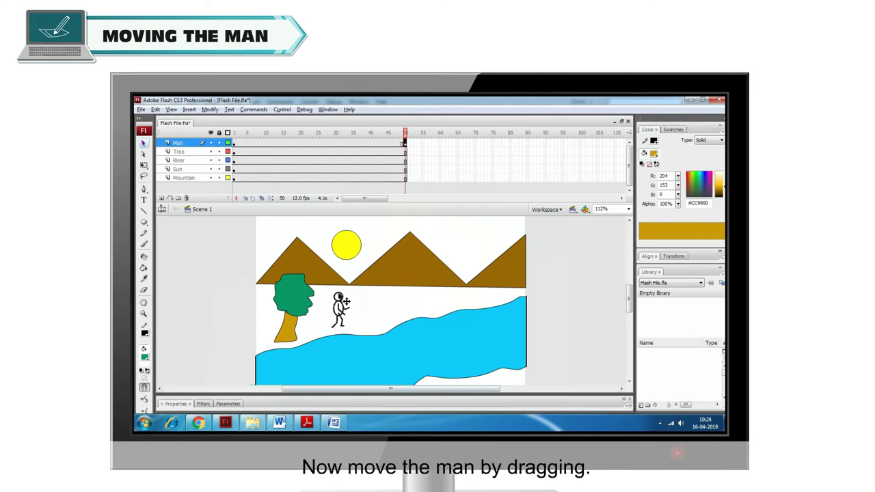
{"action": "left_click_drag", "start_coordinate": [354, 296], "coordinate": [410, 294]}
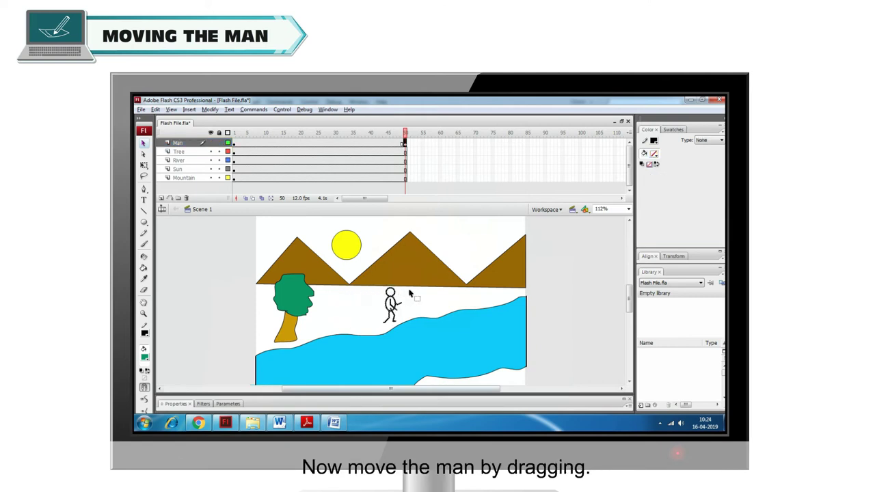
{"action": "right_click", "coordinate": [236, 144]}
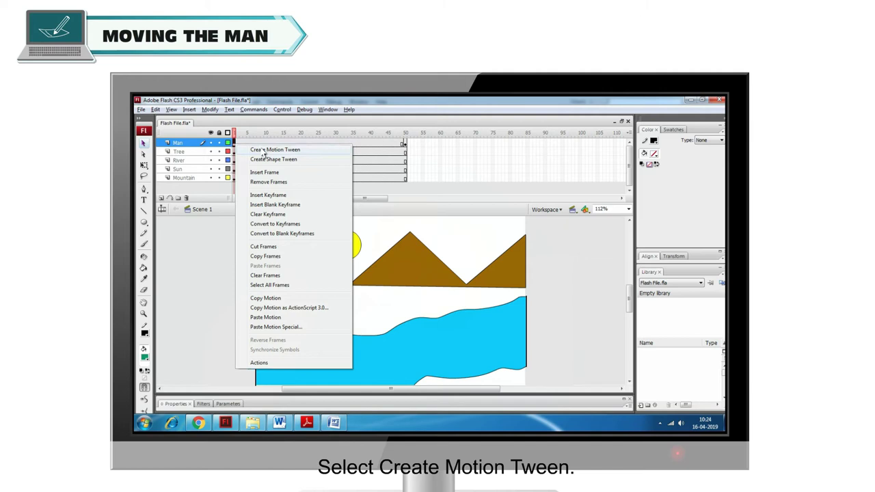
{"action": "left_click", "coordinate": [262, 150]}
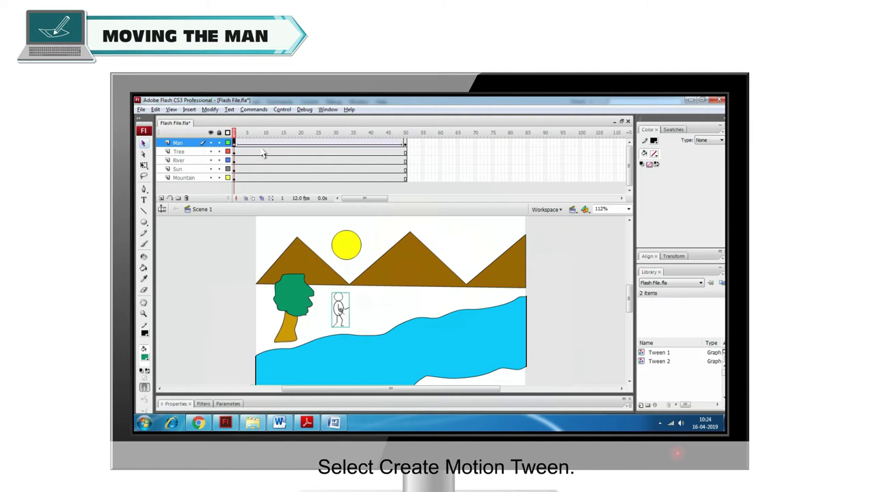
{"action": "key", "text": "Return"}
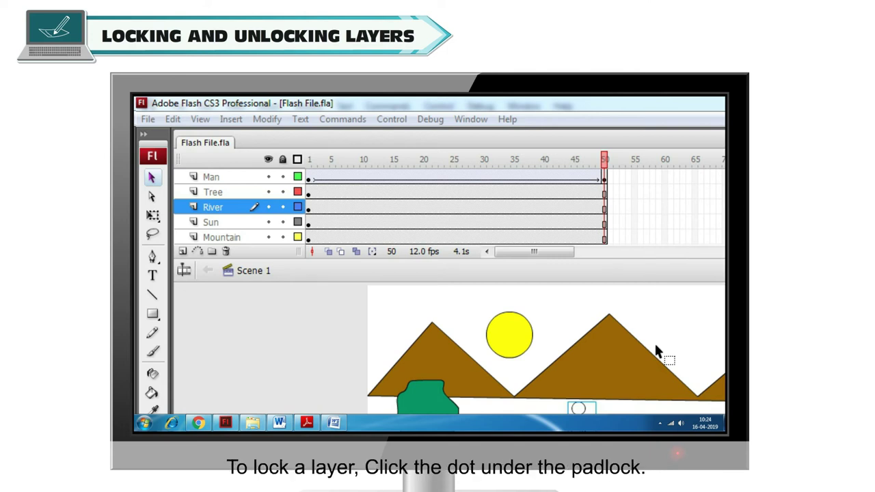
- Lock and unlock River, then lock all other layers, leaving River editable
{"action": "left_click", "coordinate": [283, 207]}
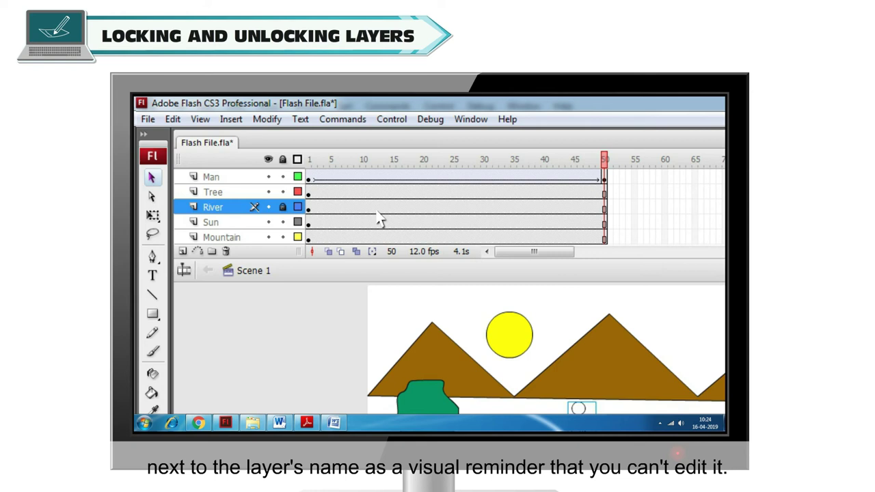
{"action": "left_click", "coordinate": [282, 208]}
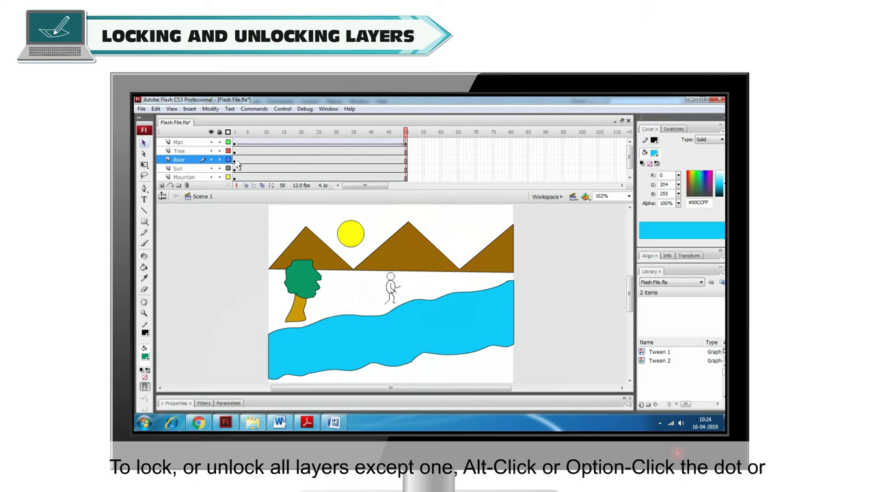
{"action": "left_click", "coordinate": [220, 142], "text": "alt"}
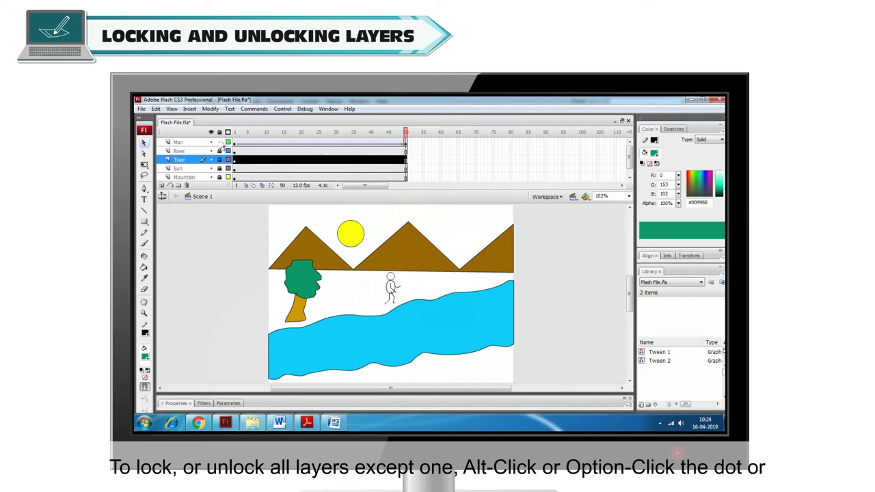
{"action": "right_click", "coordinate": [226, 159]}
{"action": "left_click", "coordinate": [237, 173]}
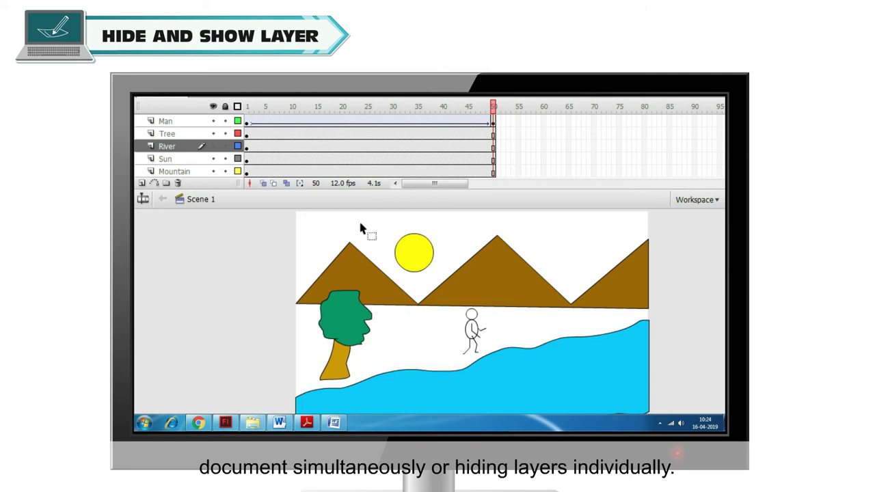
- Hide all layers, then show Man, Tree, River, Sun and Mountain again one by one
{"action": "left_click", "coordinate": [213, 106]}
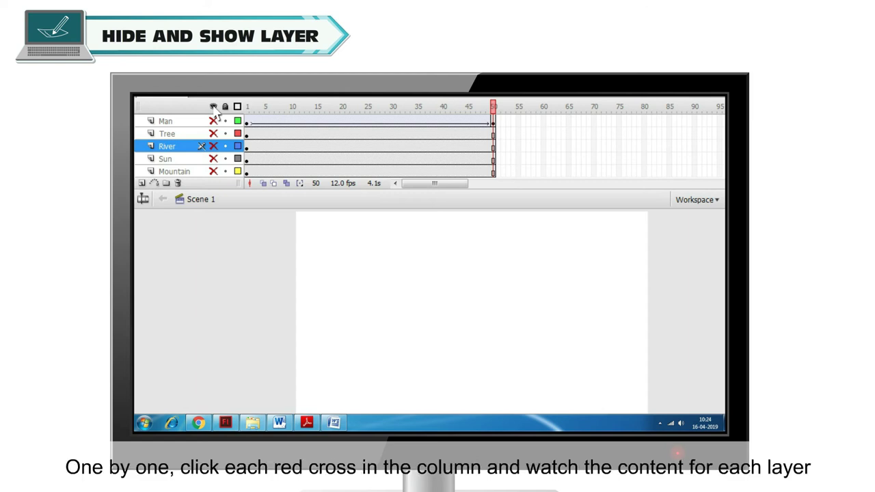
{"action": "left_click", "coordinate": [213, 121]}
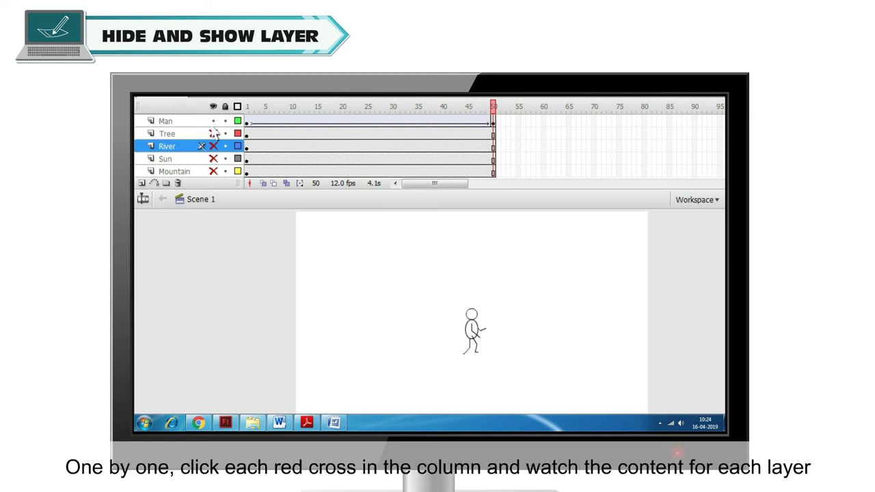
{"action": "left_click", "coordinate": [213, 133]}
{"action": "left_click", "coordinate": [213, 146]}
{"action": "left_click", "coordinate": [214, 159]}
{"action": "left_click", "coordinate": [214, 171]}
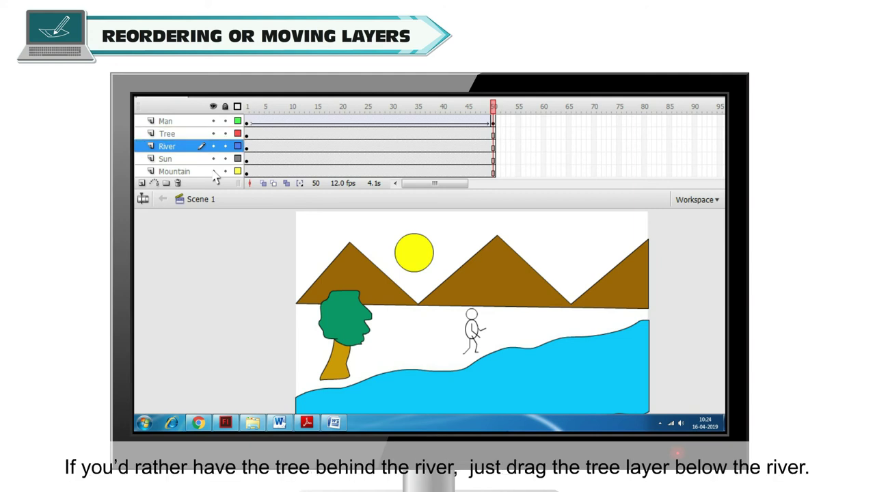
- Drag the Tree layer below the River layer in the timeline
{"action": "left_click", "coordinate": [203, 135]}
{"action": "left_click_drag", "start_coordinate": [202, 136], "coordinate": [203, 149]}
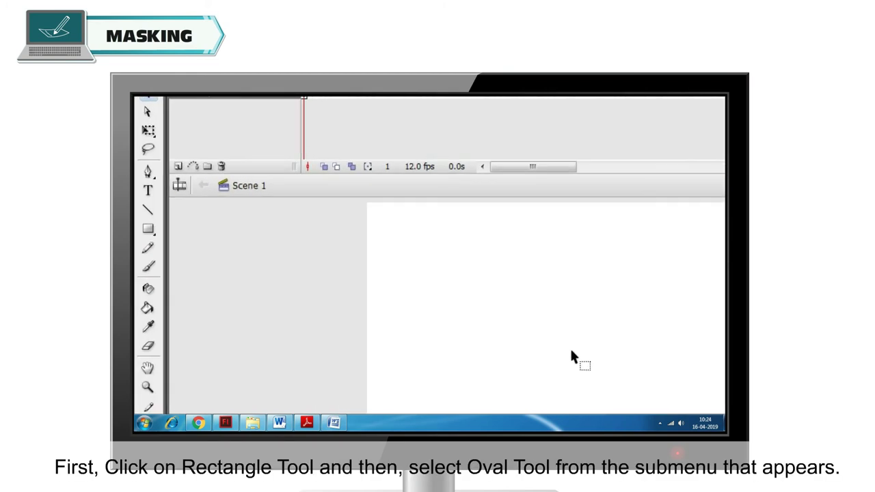
- Draw a circle on the left of the stage with the Oval Tool
{"action": "left_click", "coordinate": [153, 232]}
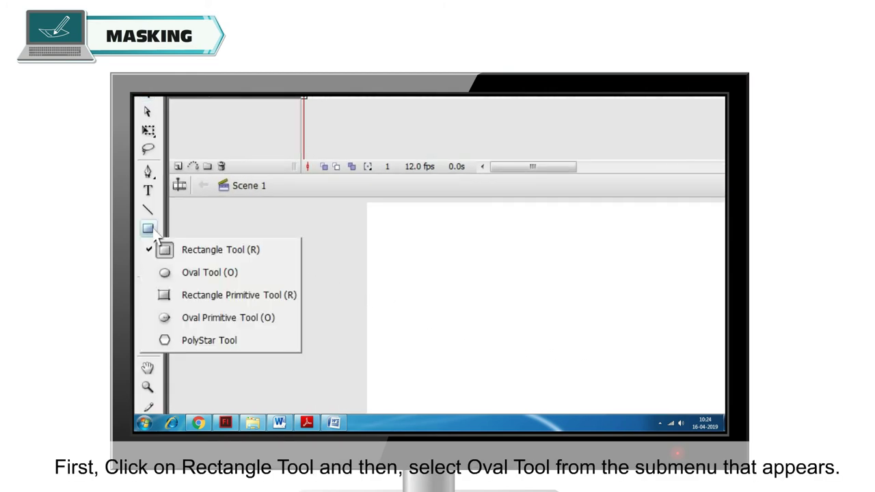
{"action": "left_click", "coordinate": [176, 272]}
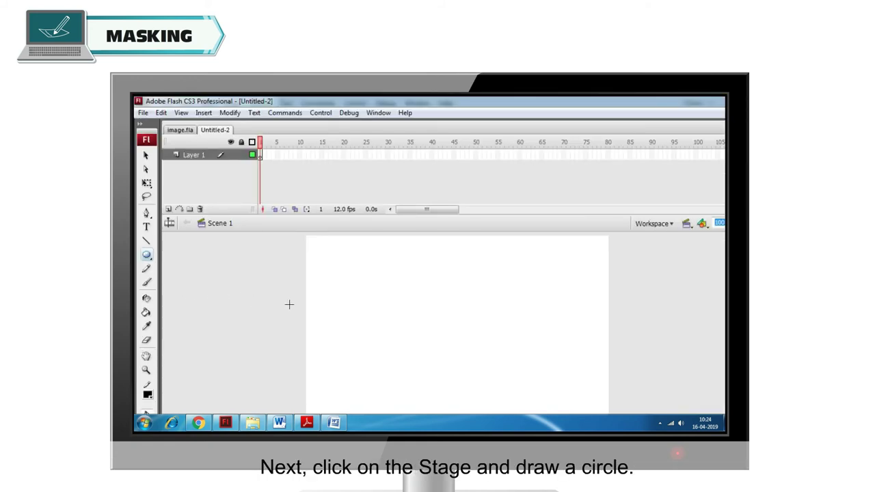
{"action": "left_click_drag", "start_coordinate": [330, 292], "coordinate": [398, 347]}
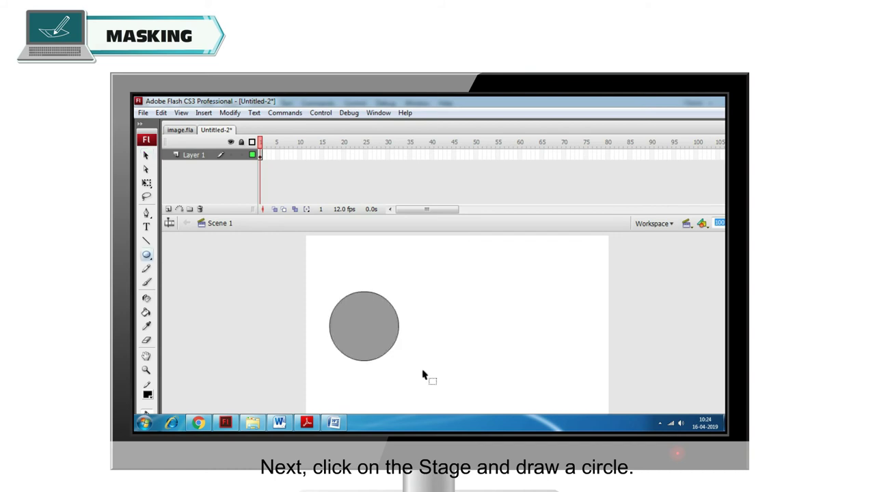
- Select the whole circle and start converting it to a symbol with F8
{"action": "left_click", "coordinate": [146, 155]}
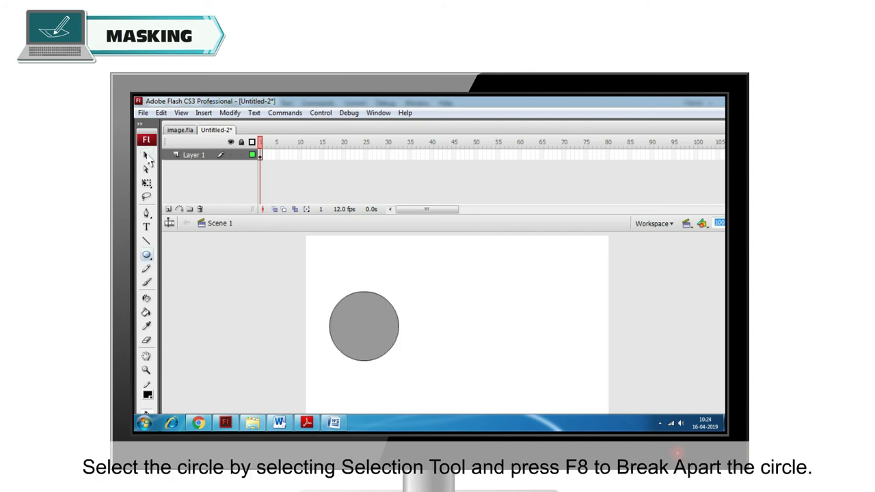
{"action": "left_click_drag", "start_coordinate": [322, 287], "coordinate": [411, 377]}
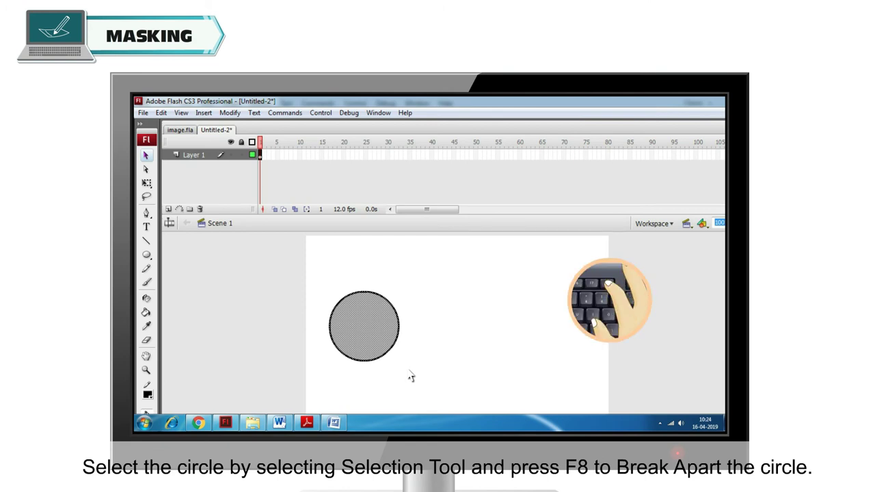
{"action": "key", "text": "F8"}
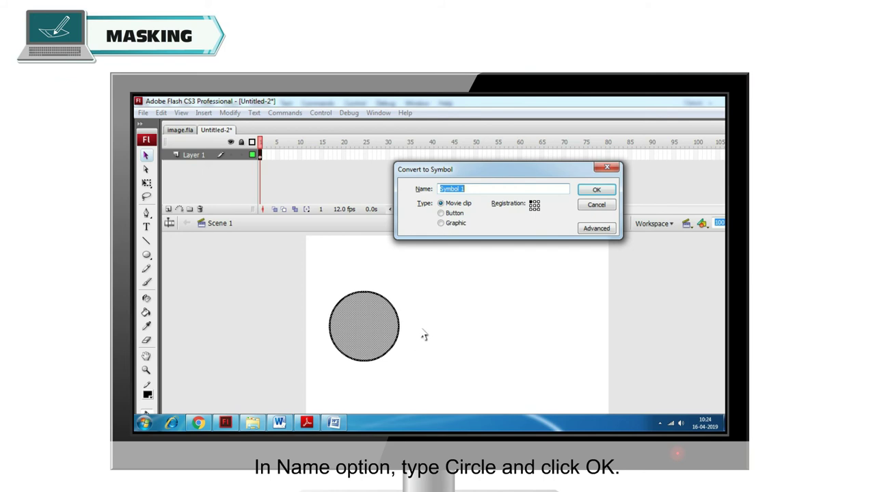
- Name the symbol Circle, then add a keyframe at frame 40 of Layer 1
{"action": "type", "text": "Circle"}
{"action": "left_click", "coordinate": [593, 194]}
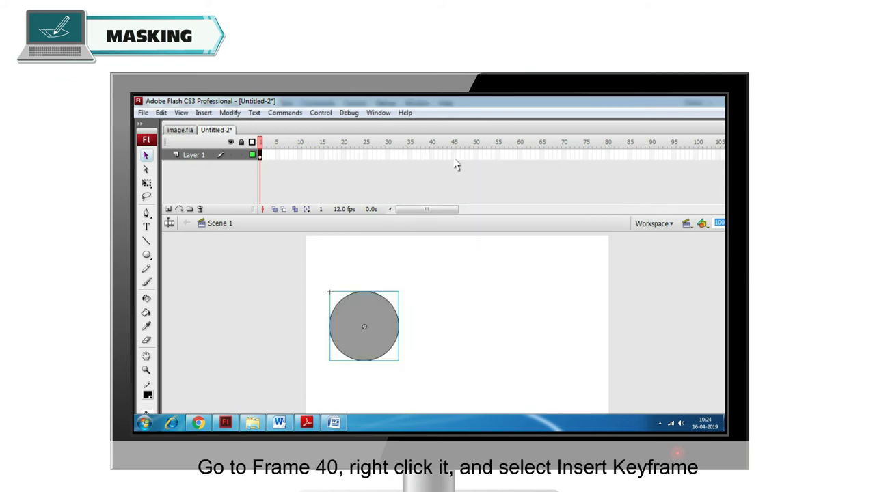
{"action": "left_click", "coordinate": [432, 155]}
{"action": "right_click", "coordinate": [431, 157]}
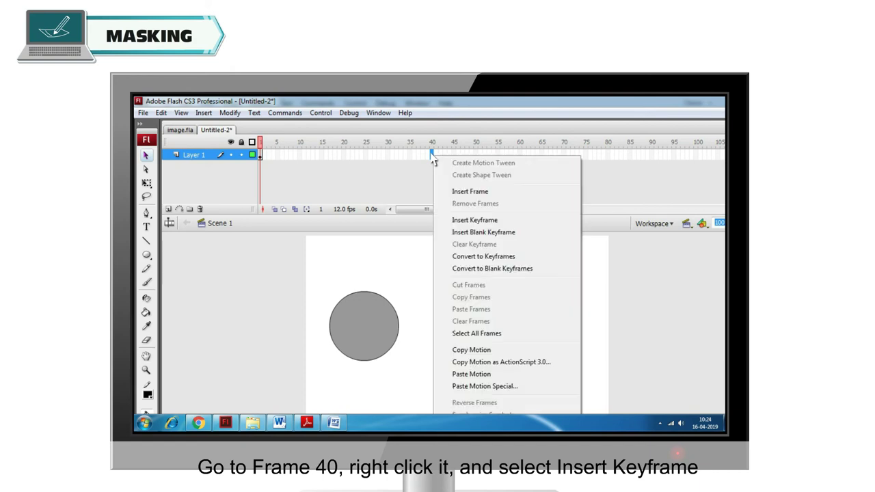
{"action": "left_click", "coordinate": [454, 220]}
- Move the circle to the right and create a motion tween across frames 1–40
{"action": "left_click_drag", "start_coordinate": [376, 325], "coordinate": [496, 333]}
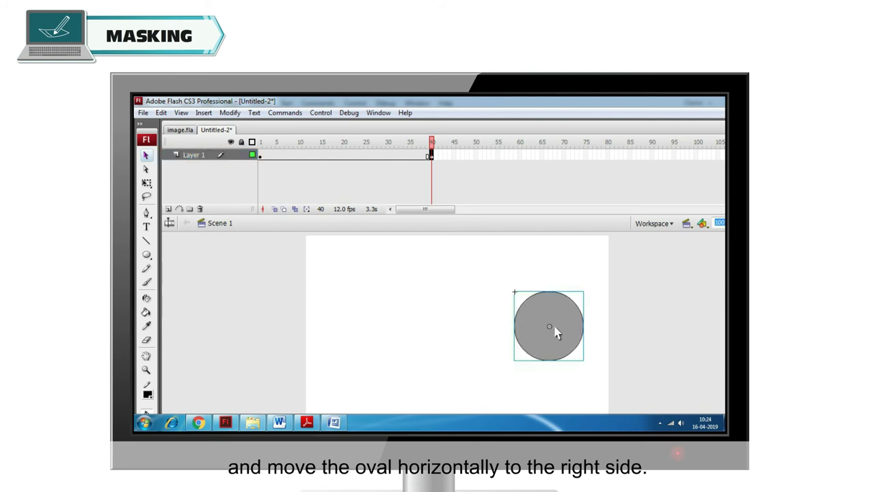
{"action": "right_click", "coordinate": [336, 158]}
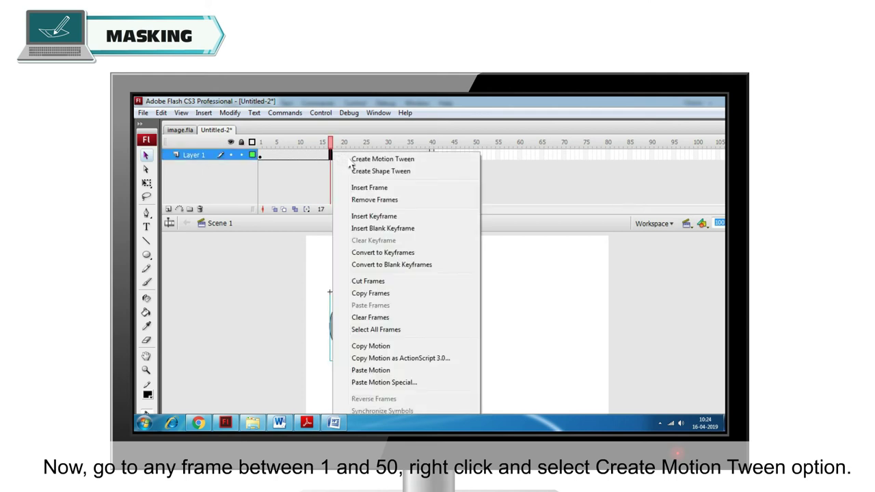
{"action": "left_click", "coordinate": [363, 160]}
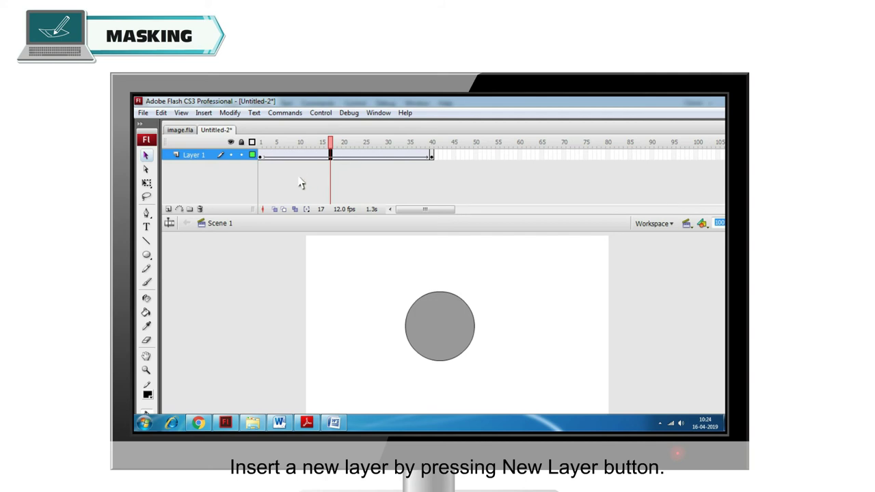
- Add Layer 2 and type 'This is Masking' on the stage in line with the circle
{"action": "left_click", "coordinate": [168, 209]}
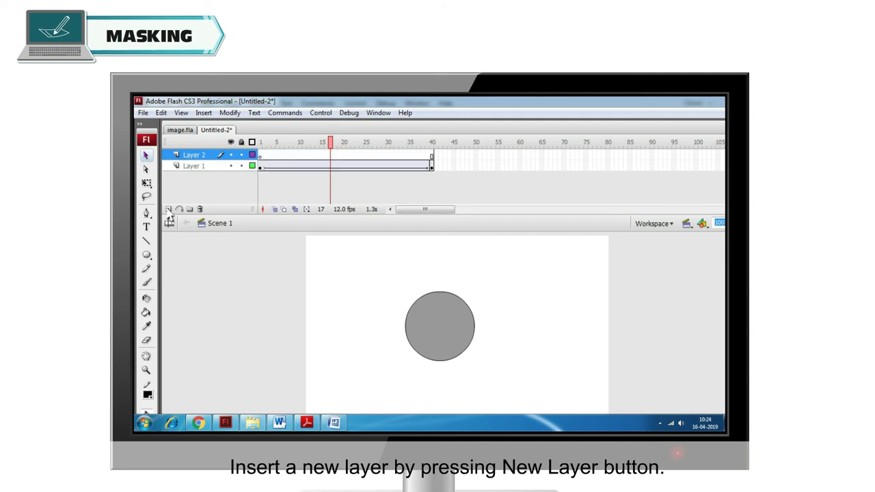
{"action": "left_click", "coordinate": [194, 156]}
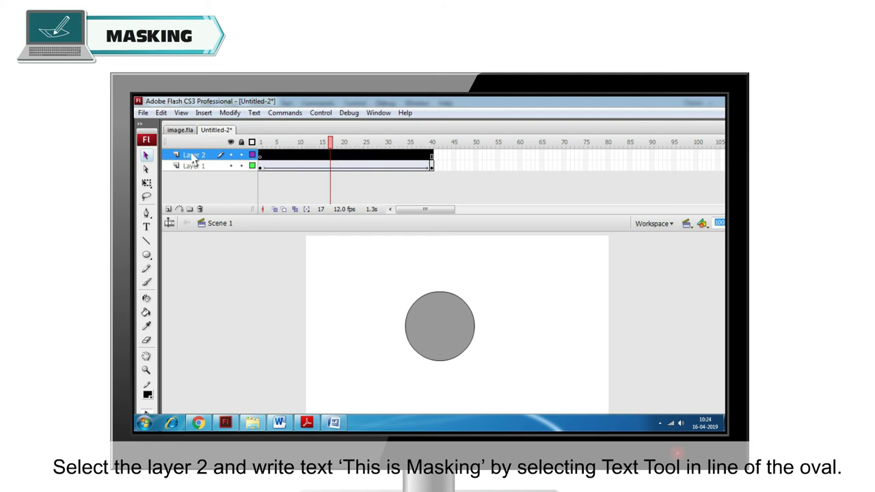
{"action": "left_click", "coordinate": [328, 321]}
{"action": "type", "text": "This is Masking"}
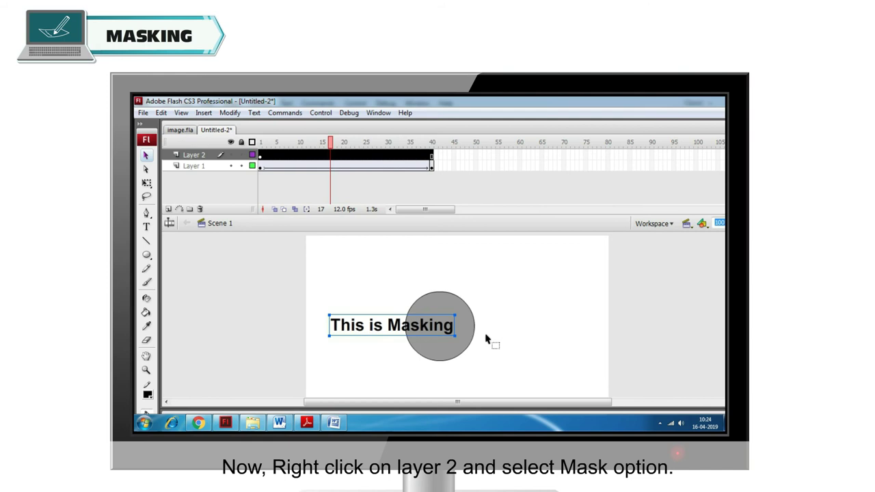
- Set Layer 2 as a mask over Layer 1 and play the animation
{"action": "right_click", "coordinate": [203, 156]}
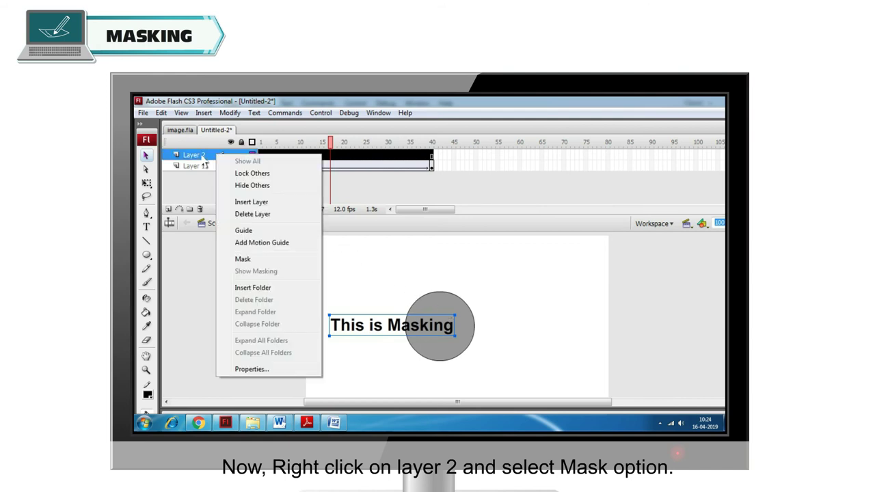
{"action": "left_click", "coordinate": [244, 259]}
{"action": "key", "text": "Return"}
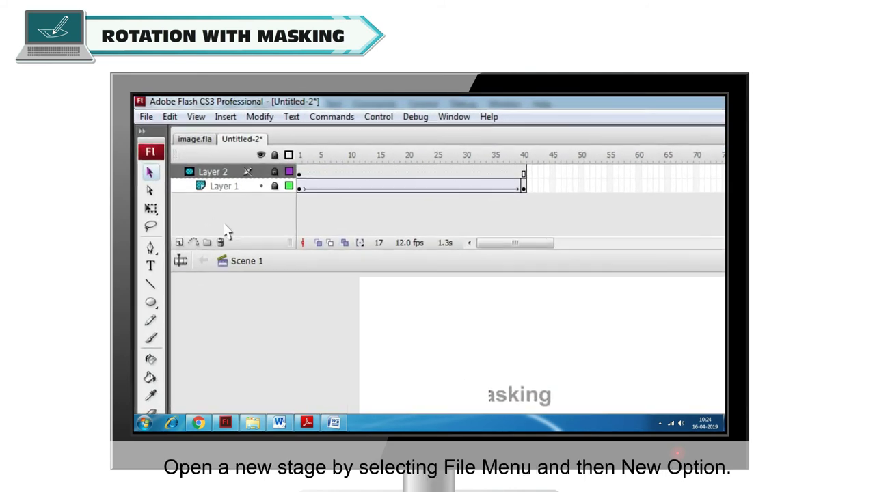
- Create a new document and import Desert.jpg onto its stage
{"action": "left_click", "coordinate": [142, 111]}
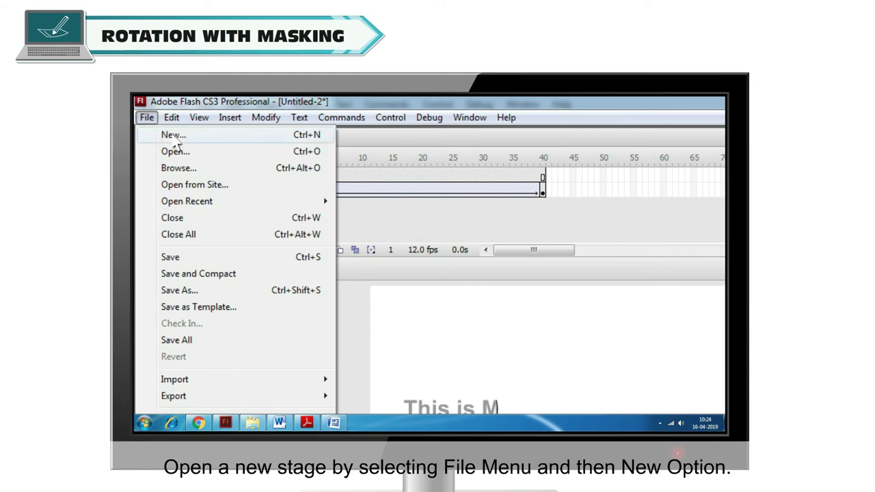
{"action": "left_click", "coordinate": [175, 135]}
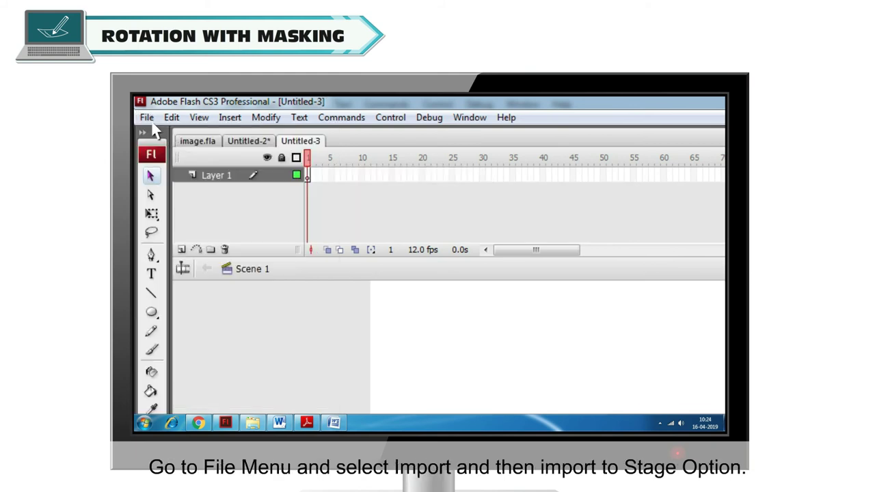
{"action": "left_click", "coordinate": [146, 118]}
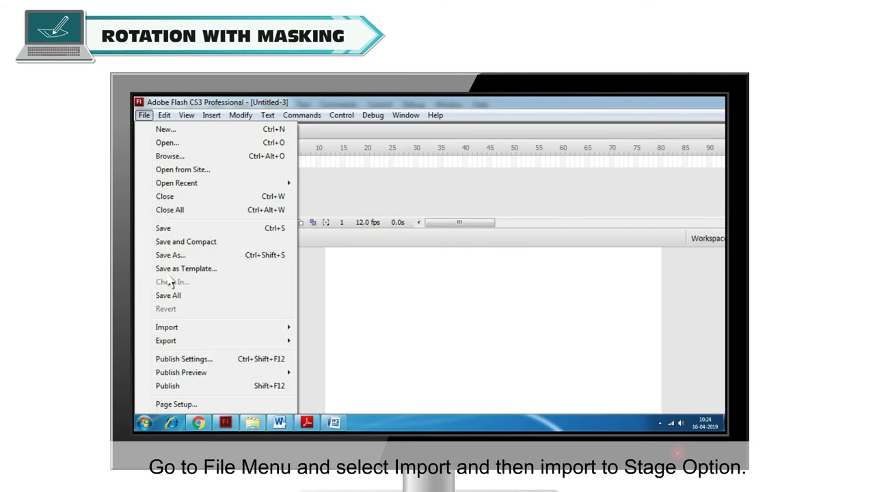
{"action": "mouse_move", "coordinate": [179, 334]}
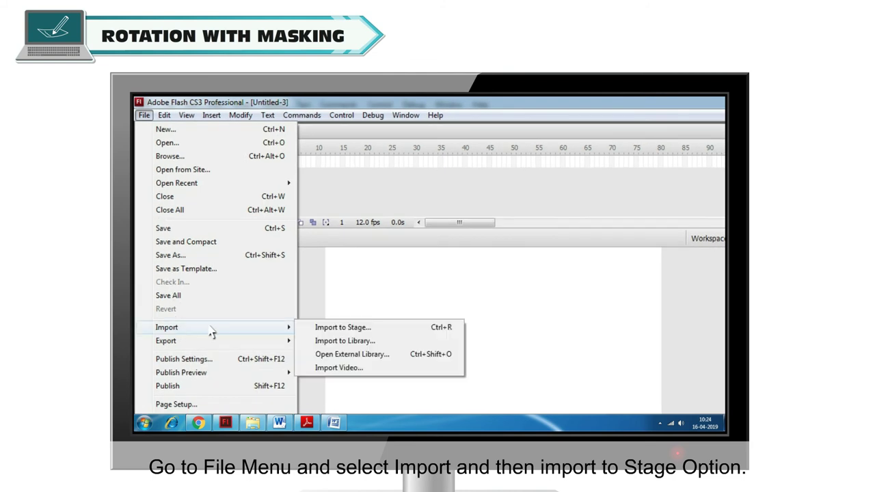
{"action": "left_click", "coordinate": [331, 327]}
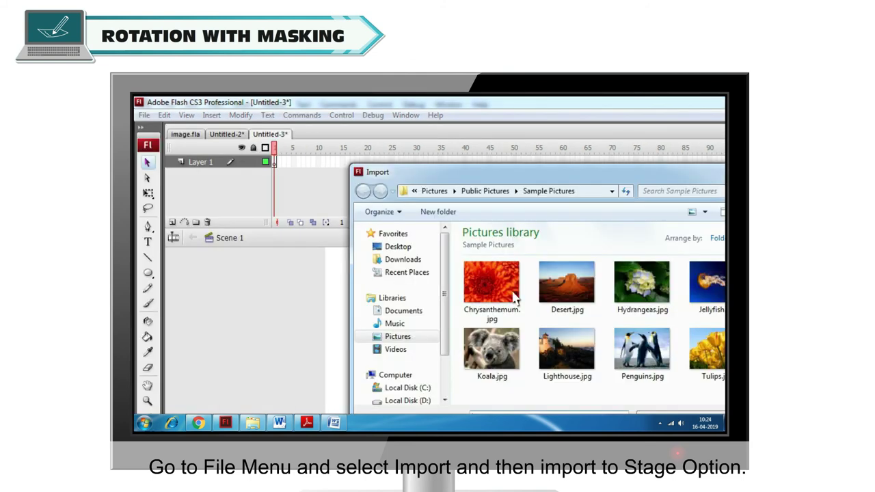
{"action": "double_click", "coordinate": [572, 289]}
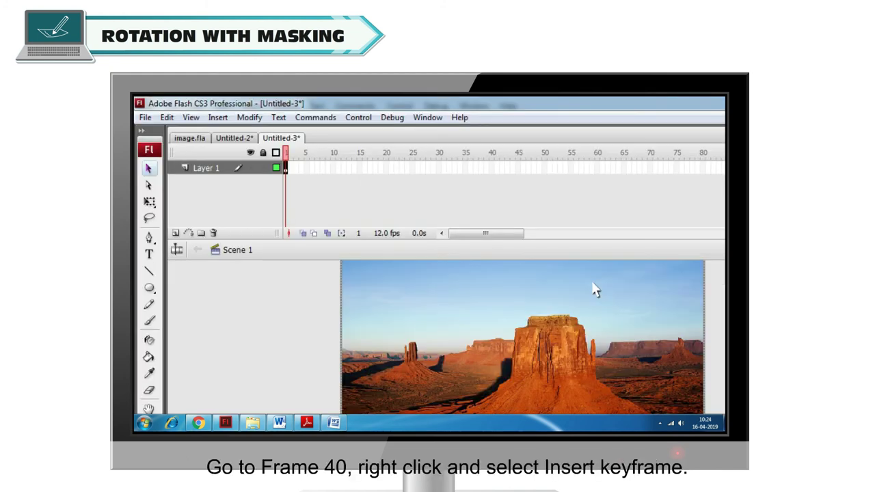
- Insert a keyframe at frame 40 of the photo's Layer 1
{"action": "left_click", "coordinate": [492, 169]}
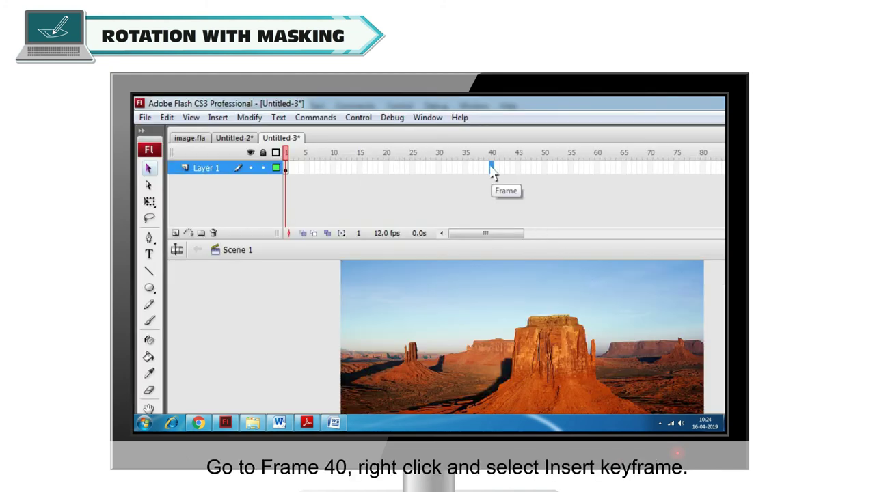
{"action": "right_click", "coordinate": [491, 171]}
{"action": "left_click", "coordinate": [538, 242]}
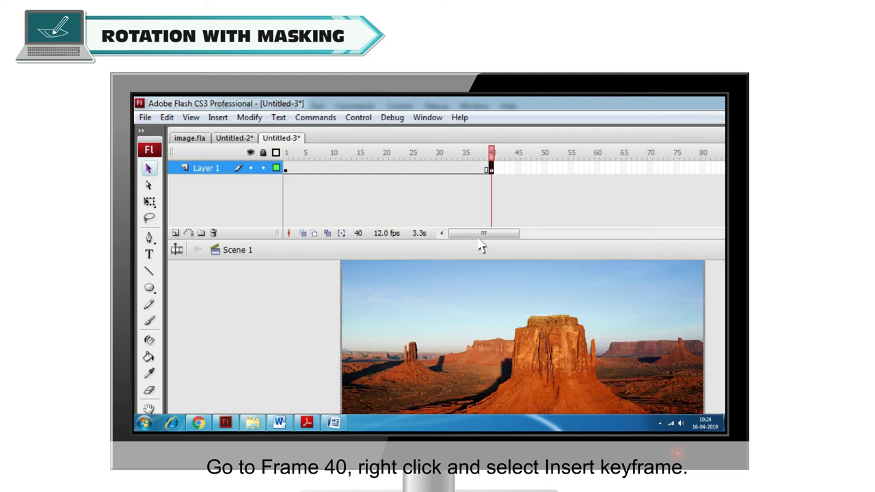
- Add Layer 2 above the photo and switch to the PolyStar Tool
{"action": "left_click", "coordinate": [175, 233]}
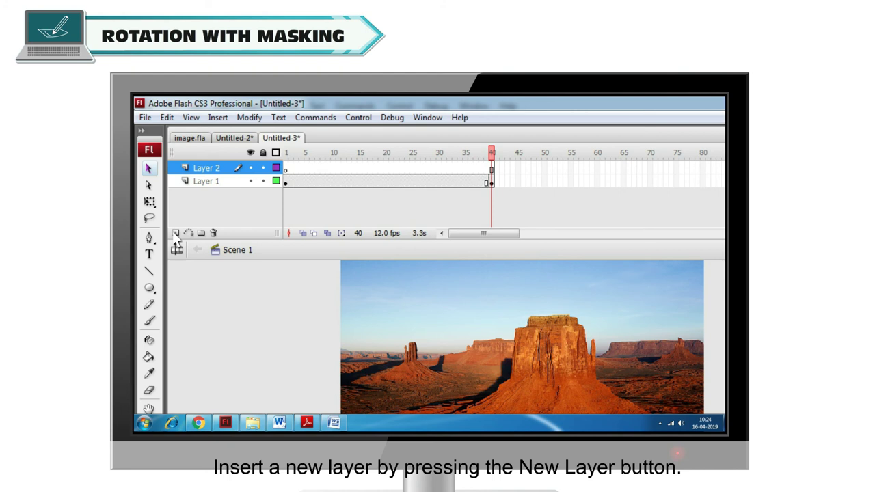
{"action": "left_click", "coordinate": [149, 288]}
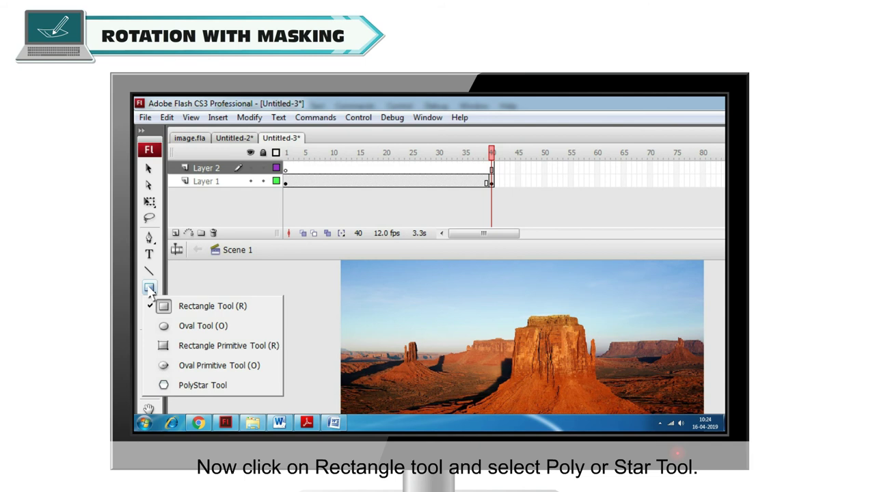
{"action": "left_click", "coordinate": [186, 386]}
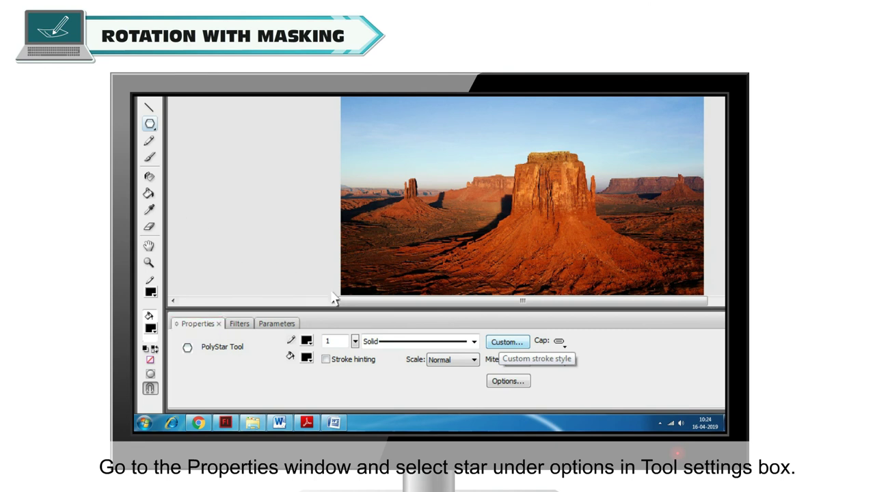
- Set PolyStar options to star style with 8 sides, then draw a black star over the rocks
{"action": "left_click", "coordinate": [508, 380]}
{"action": "left_click", "coordinate": [574, 333]}
{"action": "left_click", "coordinate": [540, 353]}
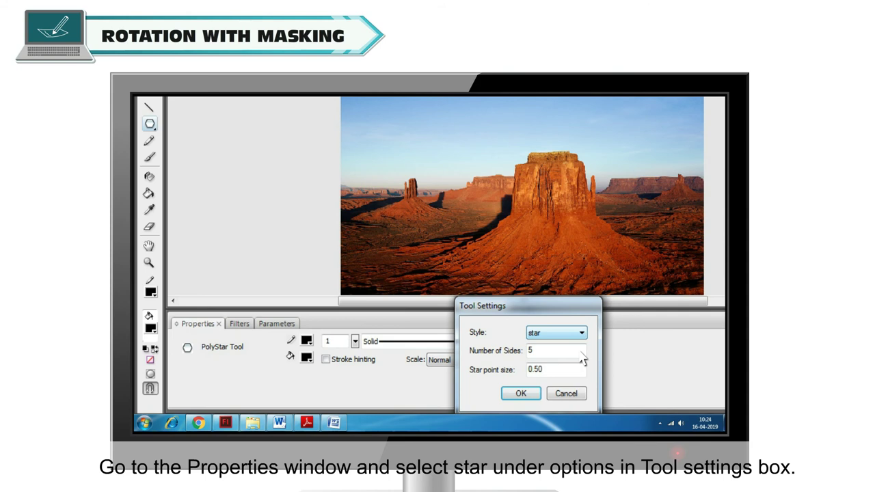
{"action": "double_click", "coordinate": [536, 359]}
{"action": "type", "text": "8"}
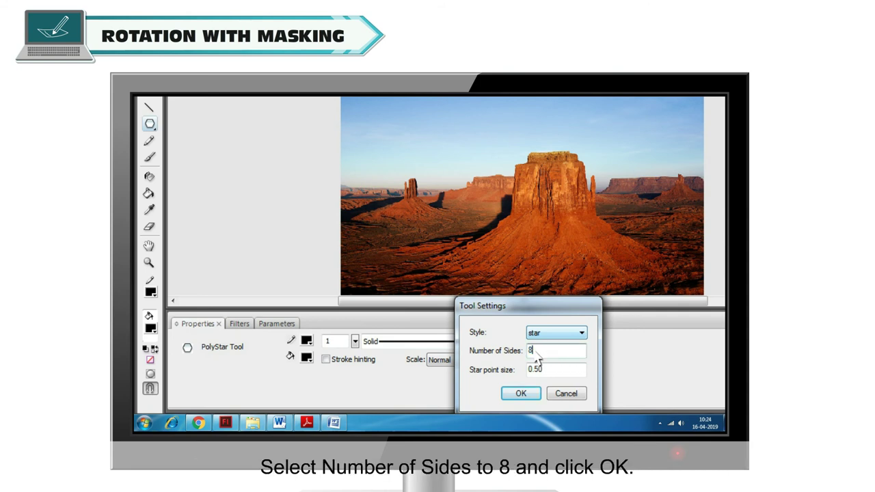
{"action": "left_click", "coordinate": [521, 392]}
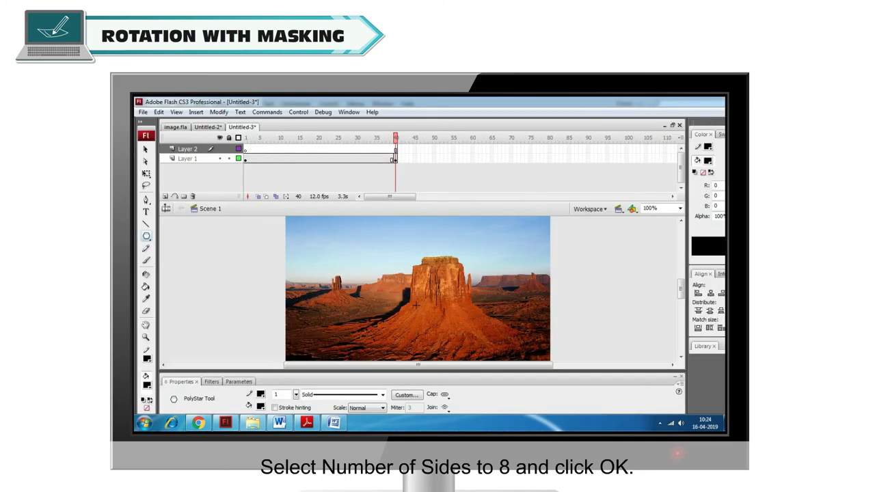
{"action": "left_click_drag", "start_coordinate": [421, 277], "coordinate": [396, 277]}
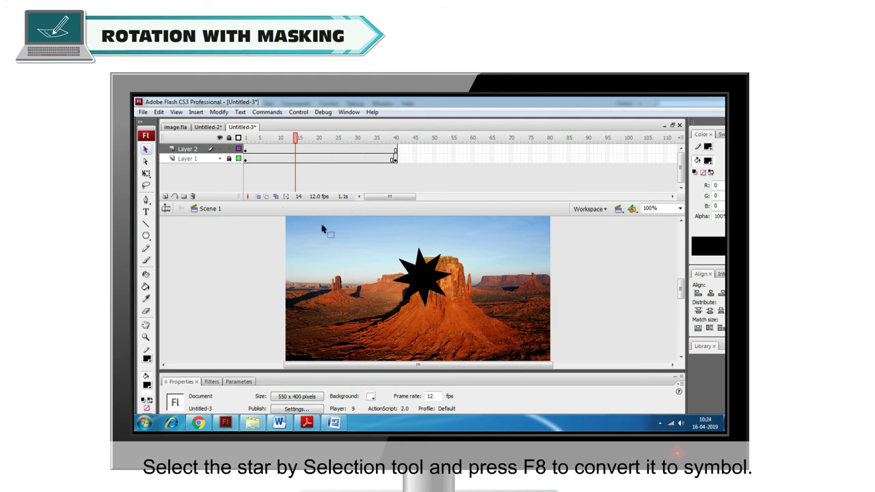
- Convert the star to a movie clip named Star and keyframe frame 40 of Layer 2
{"action": "left_click_drag", "start_coordinate": [386, 244], "coordinate": [474, 313]}
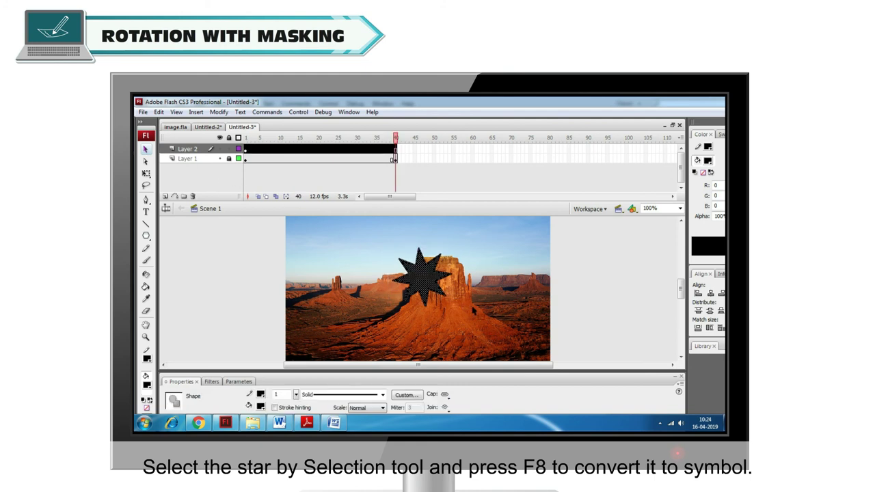
{"action": "key", "text": "F8"}
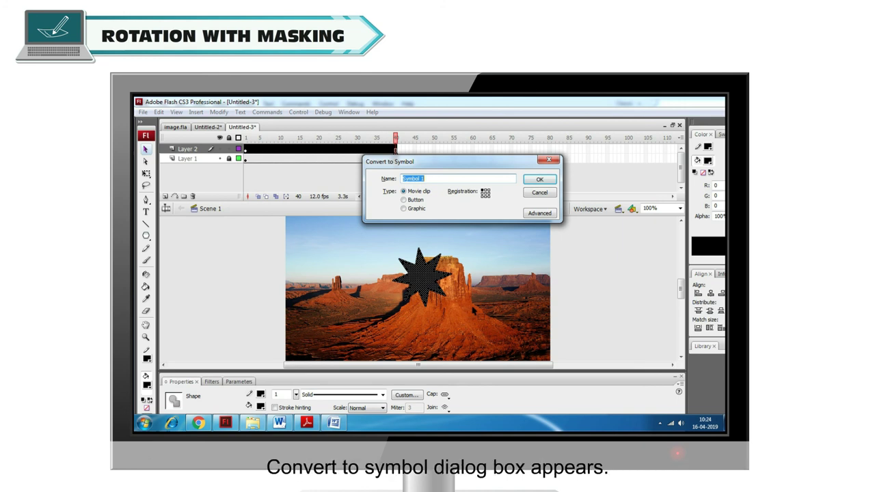
{"action": "type", "text": "Star"}
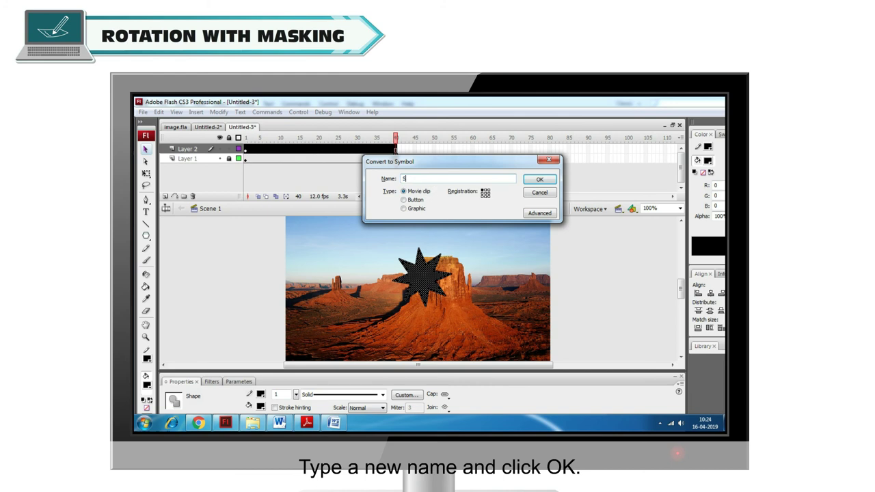
{"action": "left_click", "coordinate": [539, 180]}
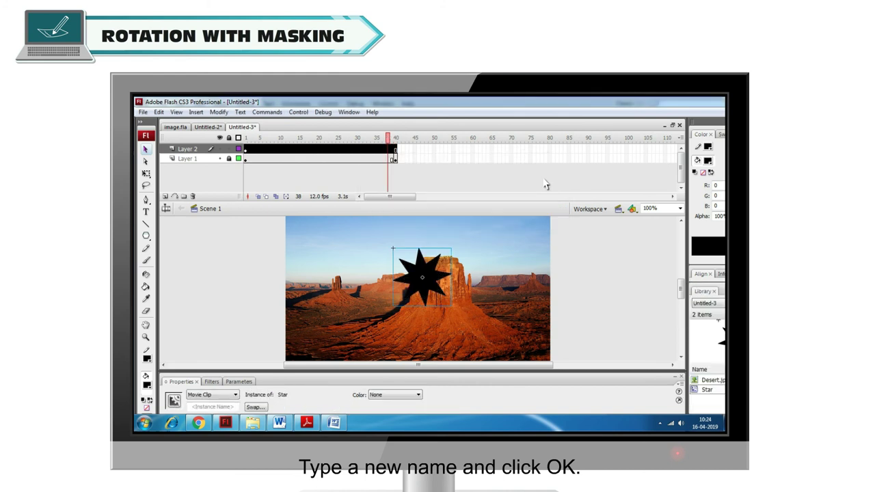
{"action": "right_click", "coordinate": [395, 149]}
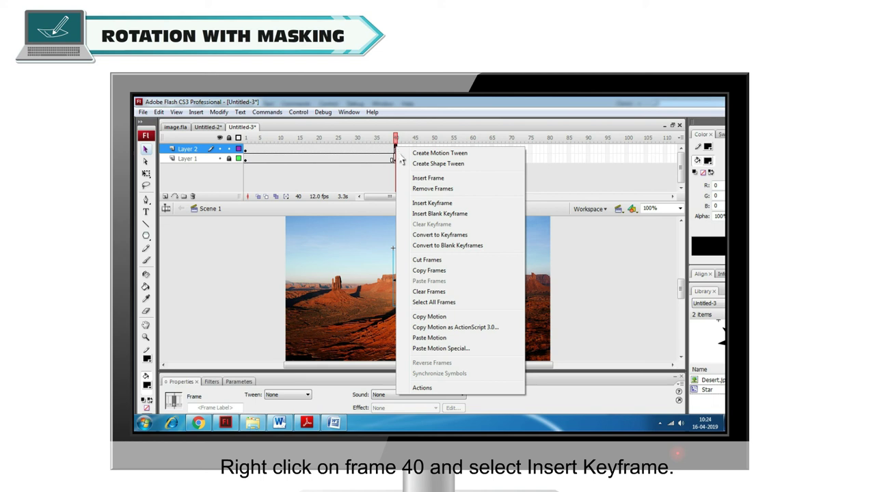
{"action": "left_click", "coordinate": [432, 203]}
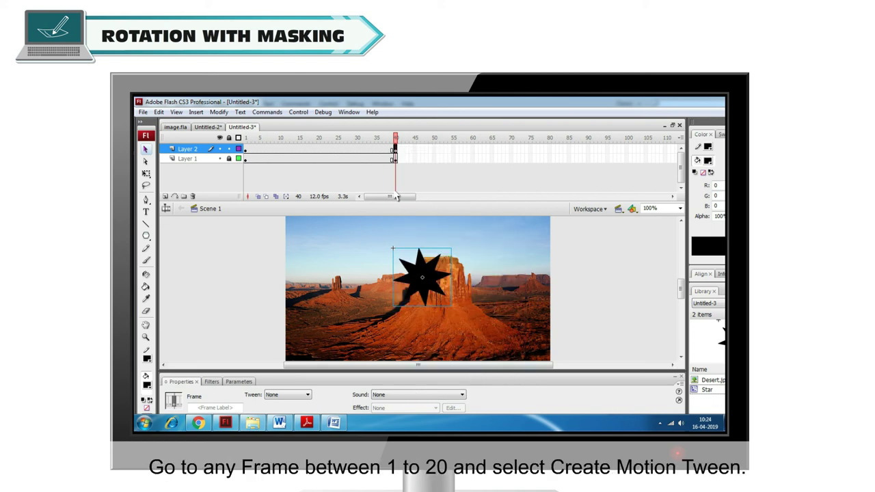
- Add a motion tween to Layer 2's star frames with clockwise (CW) rotation
{"action": "right_click", "coordinate": [279, 149]}
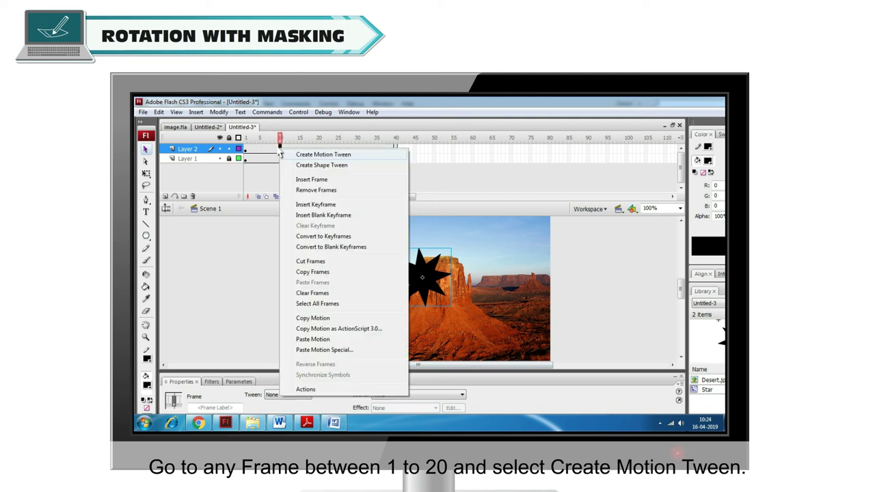
{"action": "left_click", "coordinate": [301, 152]}
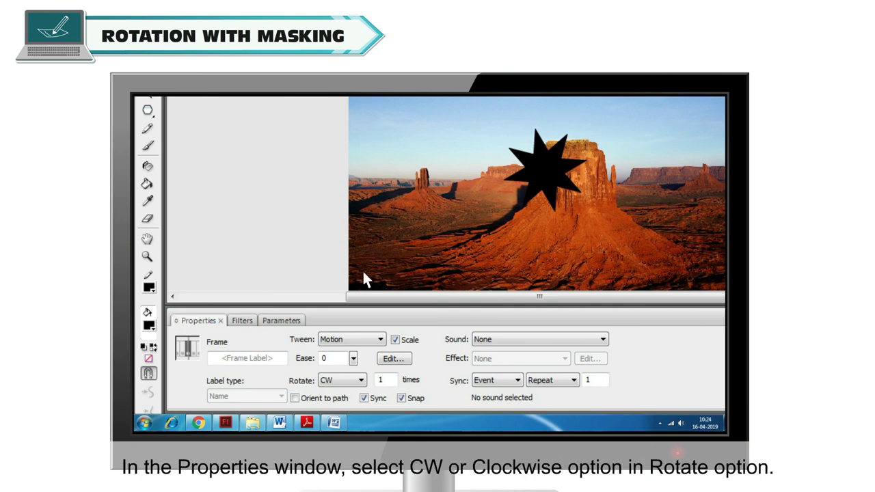
{"action": "left_click", "coordinate": [361, 380]}
{"action": "left_click", "coordinate": [360, 408]}
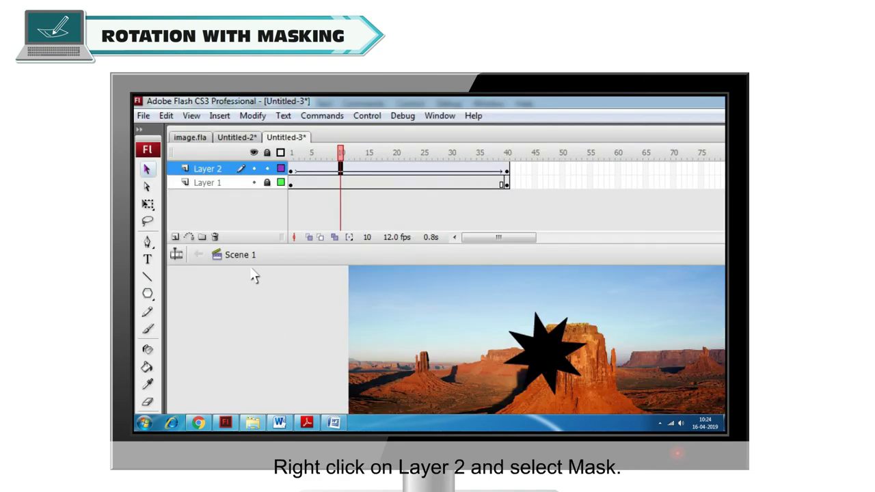
- Make Layer 2 a mask over the photo and play the spinning star preview
{"action": "right_click", "coordinate": [218, 168]}
{"action": "left_click", "coordinate": [219, 300]}
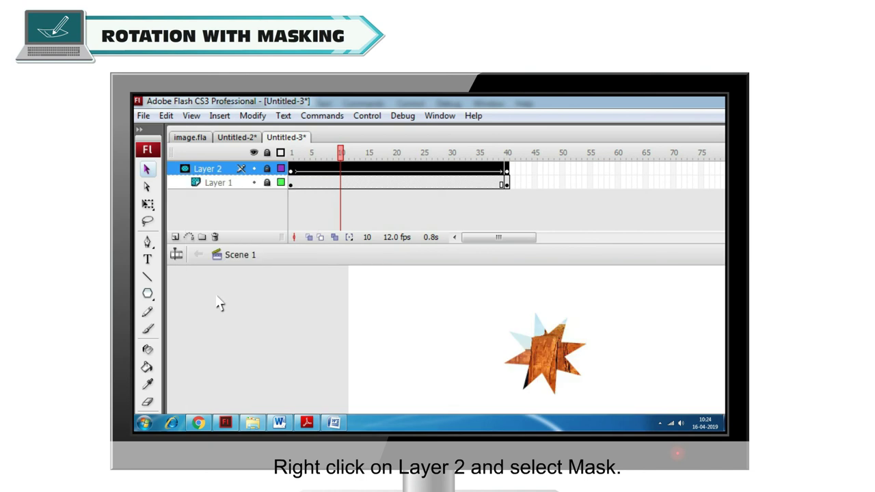
{"action": "key", "text": "Return"}
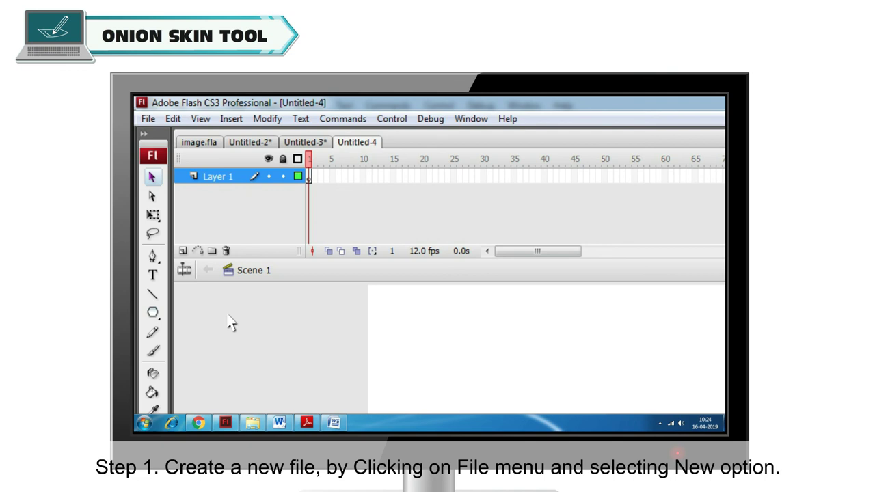
- Create a new document via File > New and insert a keyframe at frame 2 of Layer 1
{"action": "left_click", "coordinate": [148, 119]}
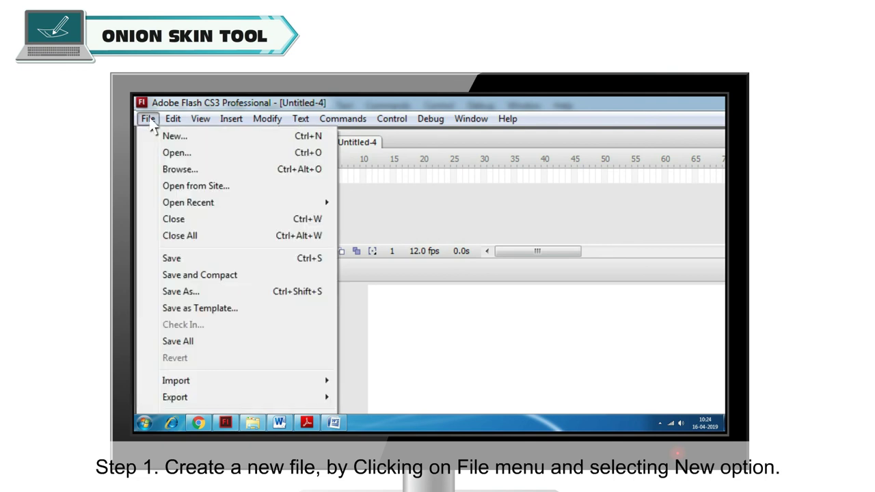
{"action": "left_click", "coordinate": [175, 137]}
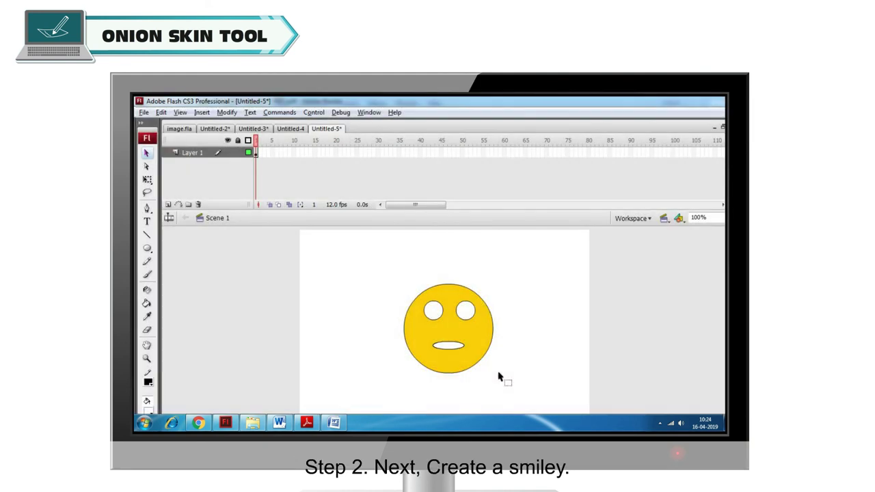
{"action": "left_click", "coordinate": [320, 180]}
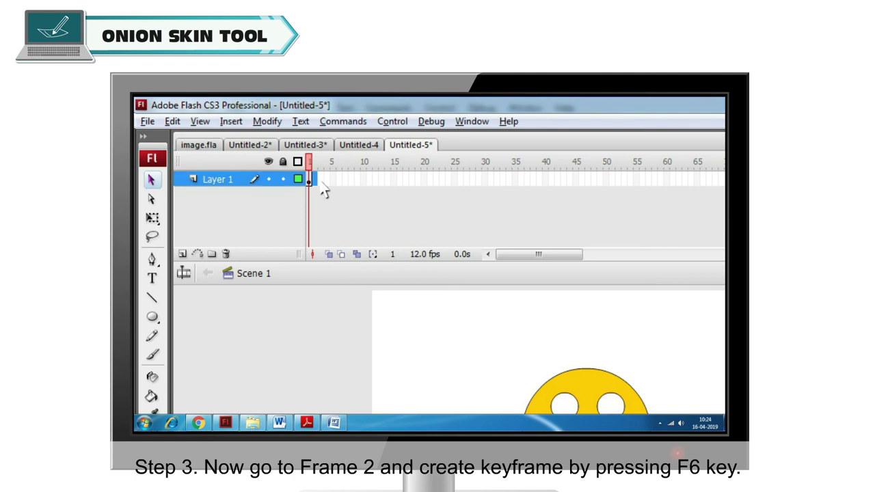
{"action": "key", "text": "F6"}
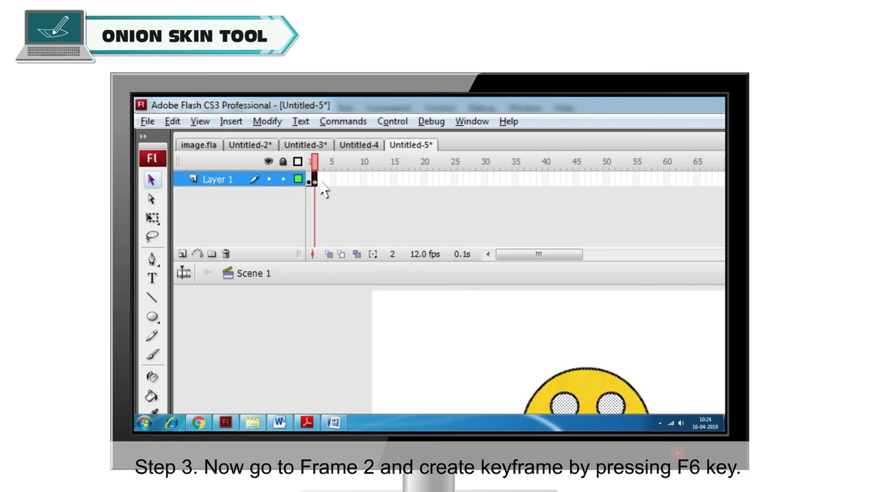
- Turn on onion skinning, add a keyframe at frame 3, and play the blinking smiley
{"action": "left_click", "coordinate": [329, 255]}
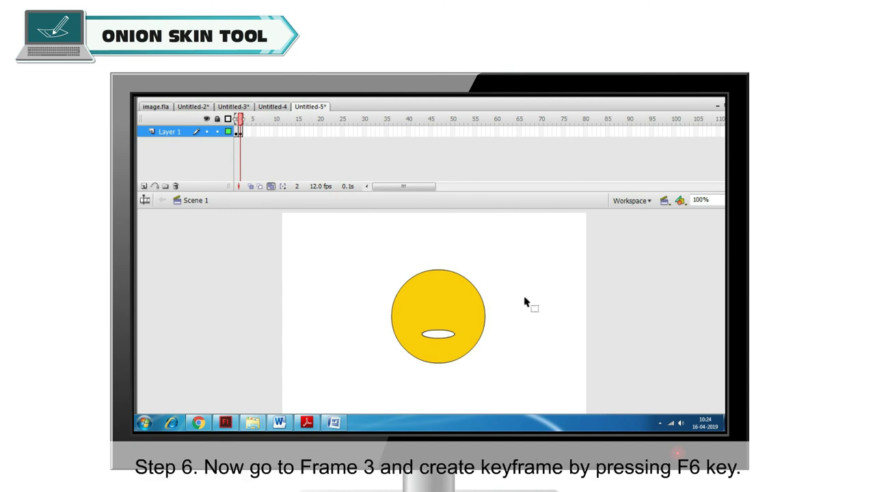
{"action": "left_click", "coordinate": [245, 132]}
{"action": "key", "text": "F6"}
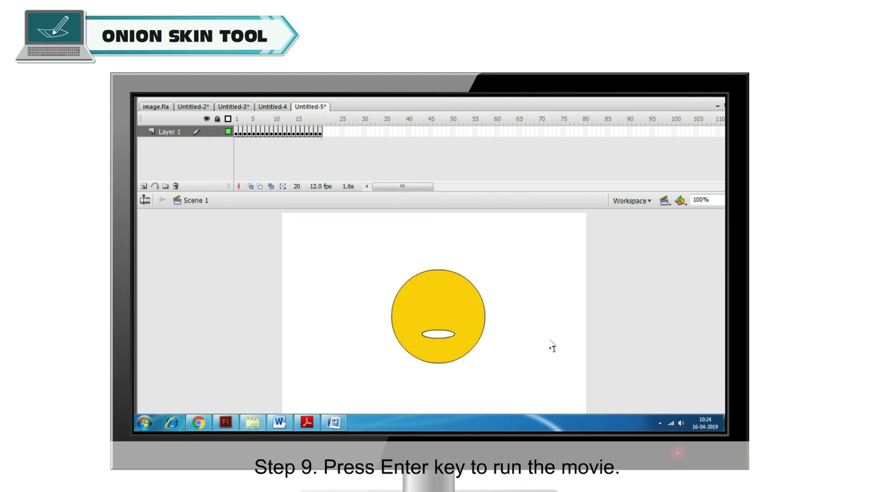
{"action": "key", "text": "Return"}
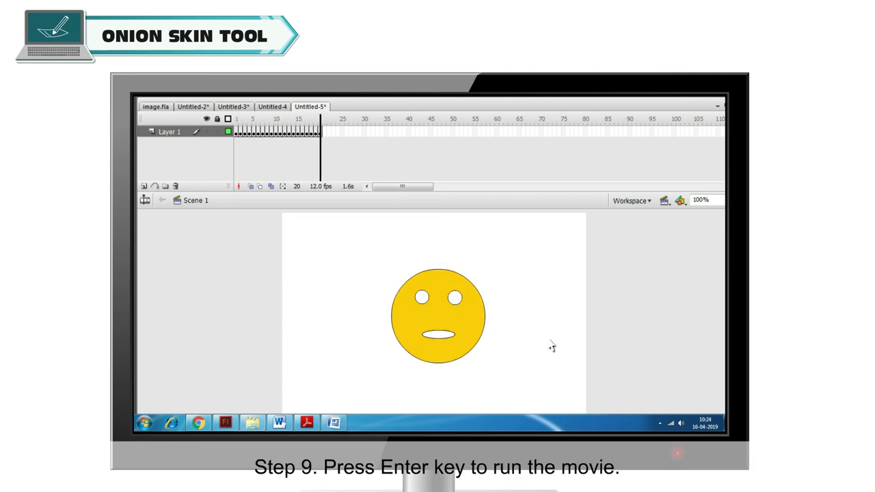